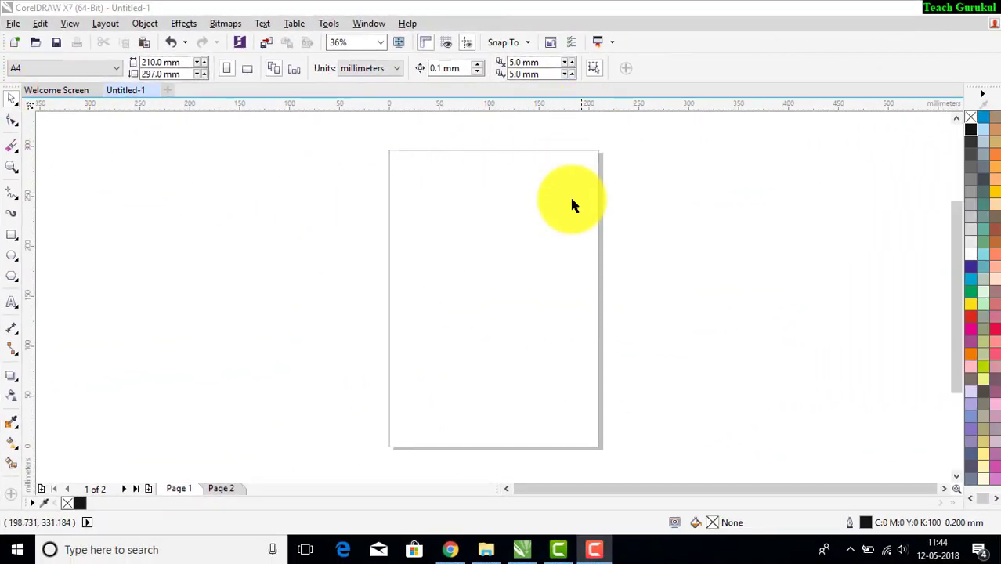
Step: Paste the penguin photo onto the CorelDRAW page and check it in full-screen preview
right_click(515, 227)
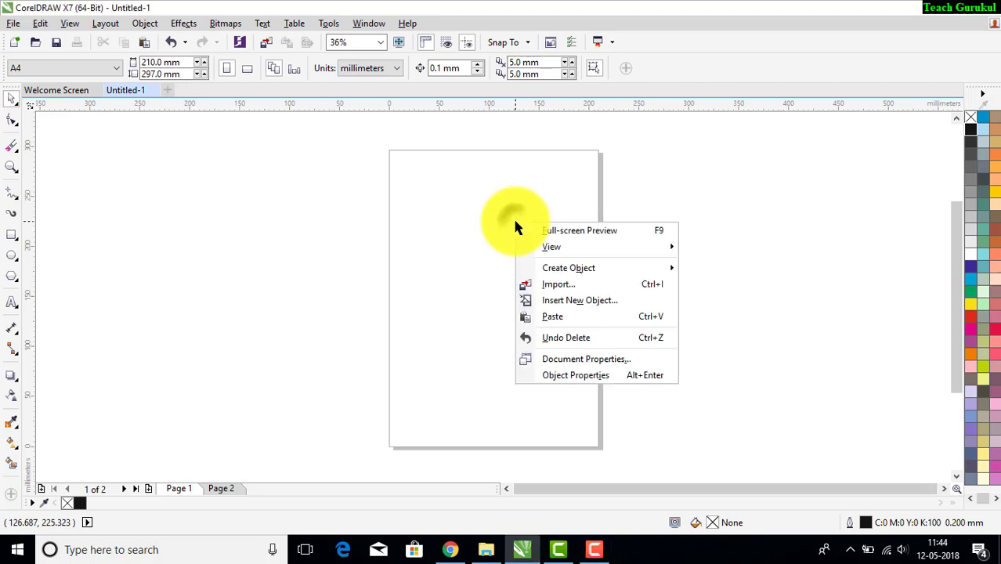
click(556, 316)
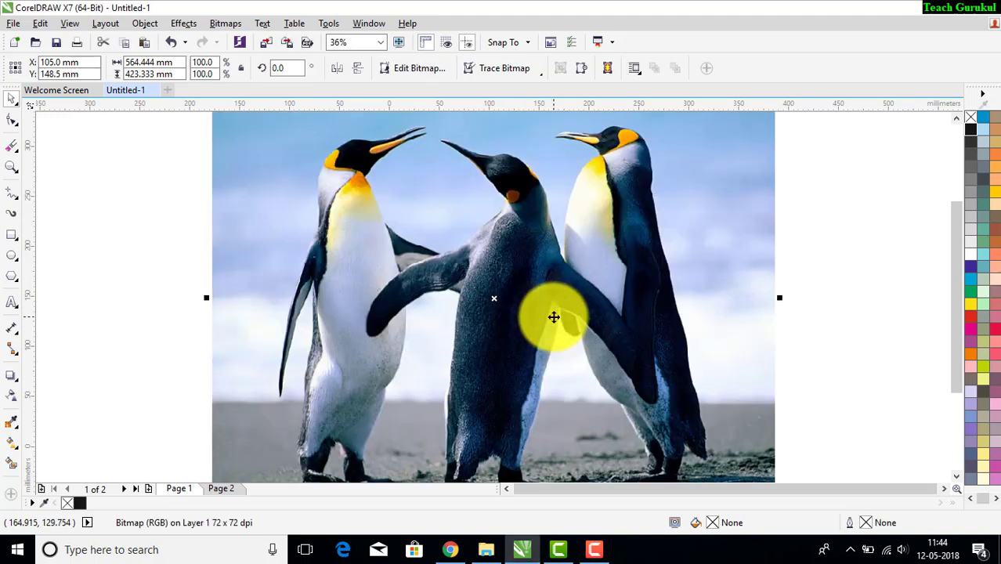
scroll(555, 315, down, 3)
scroll(485, 304, up, 3)
scroll(485, 306, down, 2)
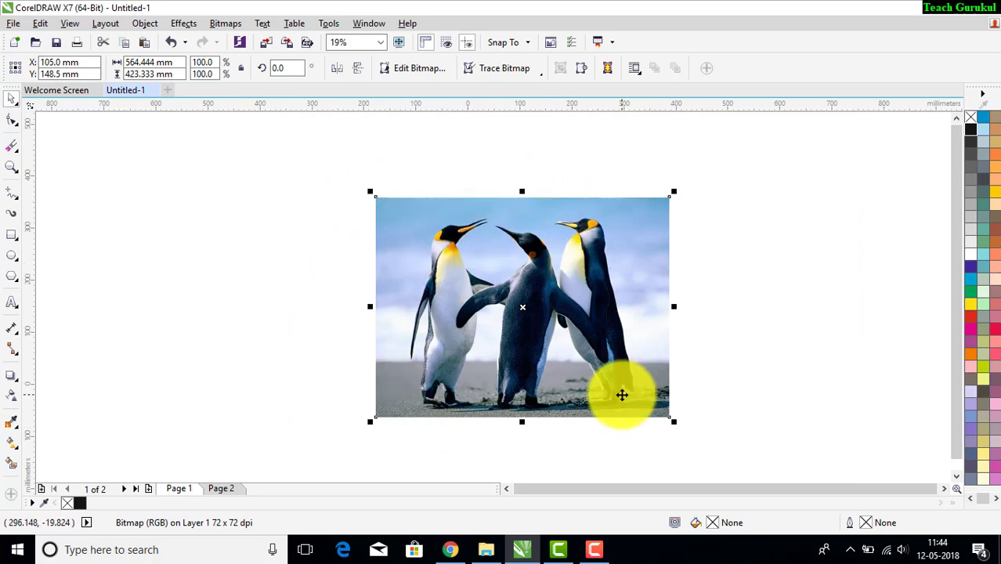
scroll(622, 395, up, 1)
key(F9)
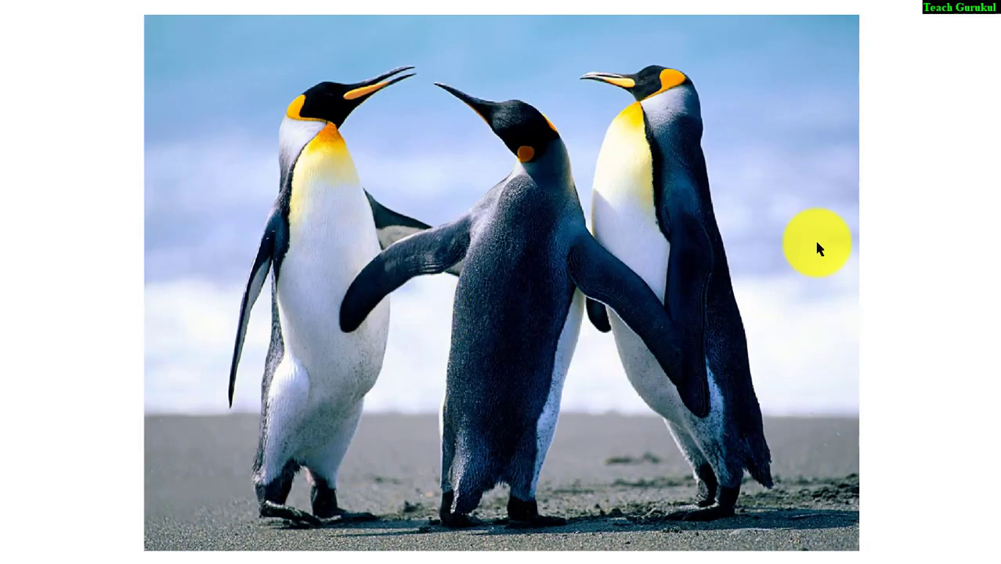
click(387, 269)
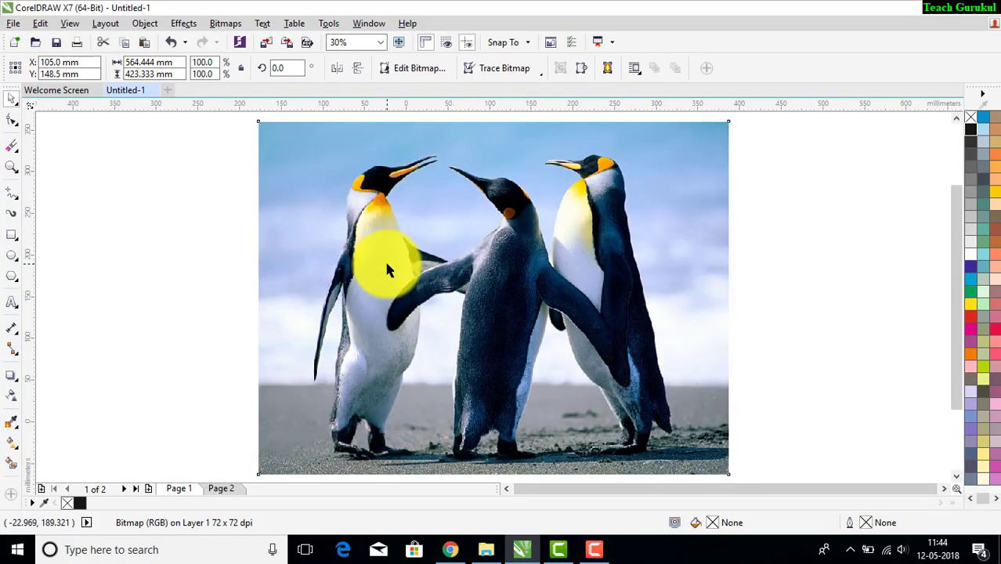
scroll(448, 338, down, 1)
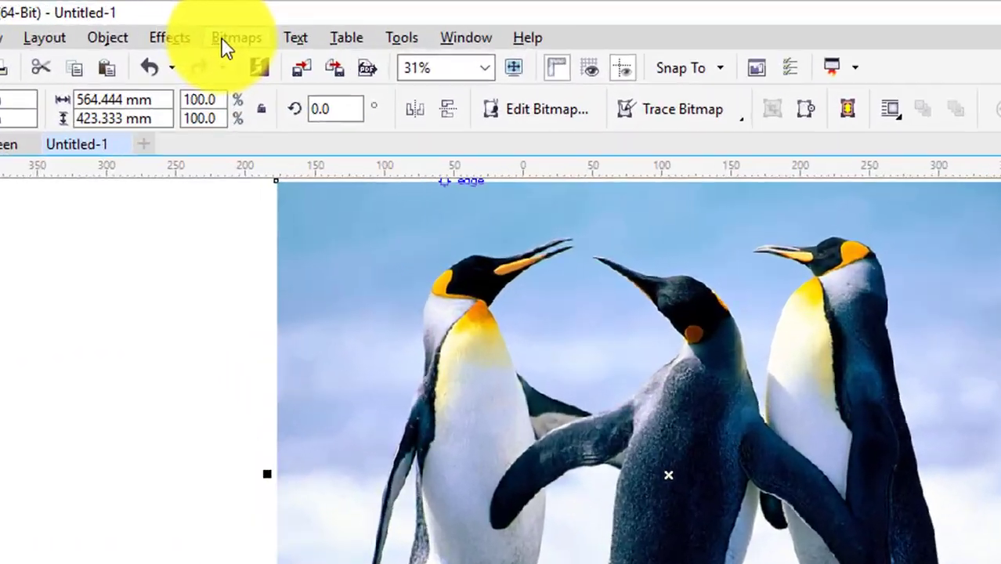
Step: Convert the photo to a bitmap with transparent background, then nudge it slightly right and down
click(246, 21)
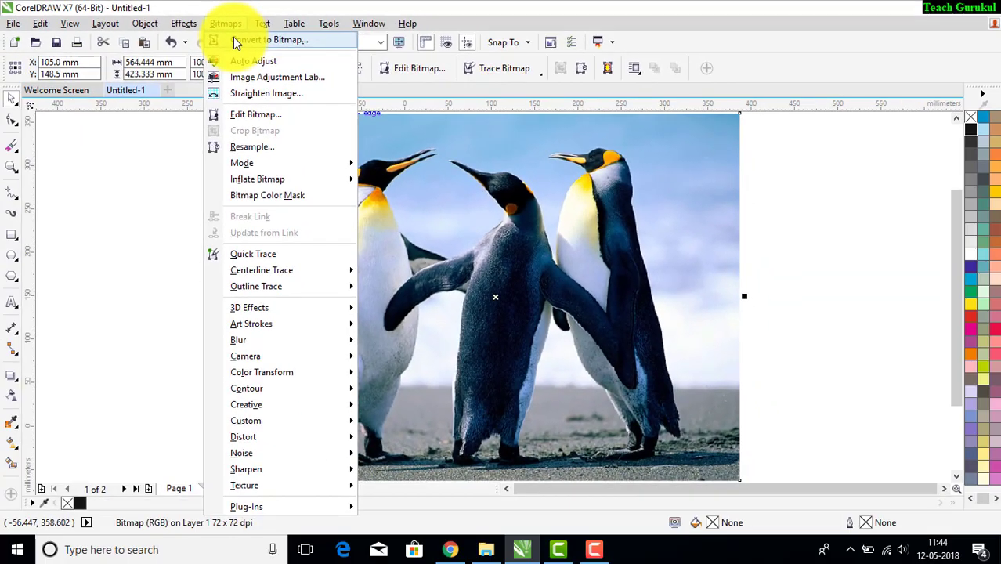
click(234, 37)
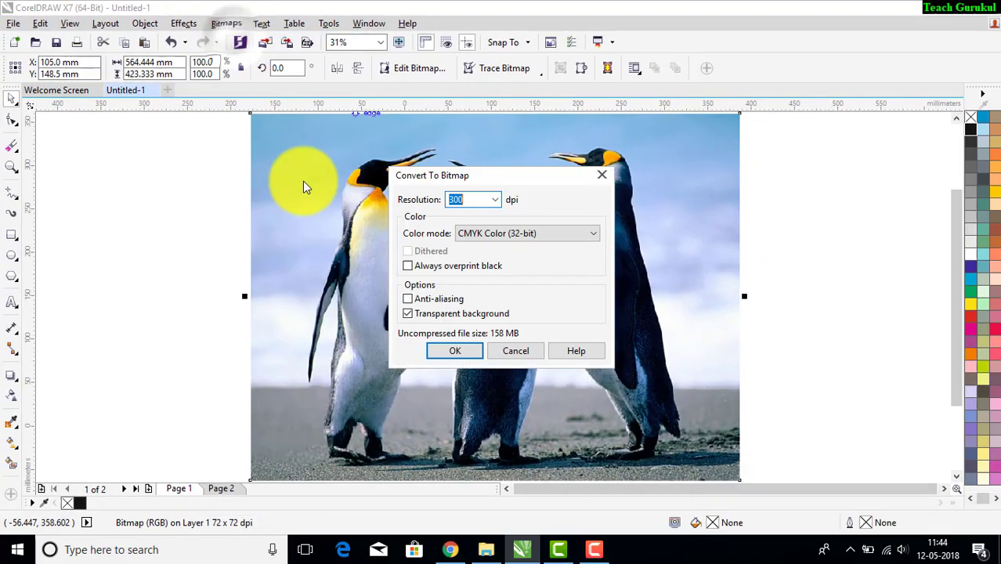
click(408, 314)
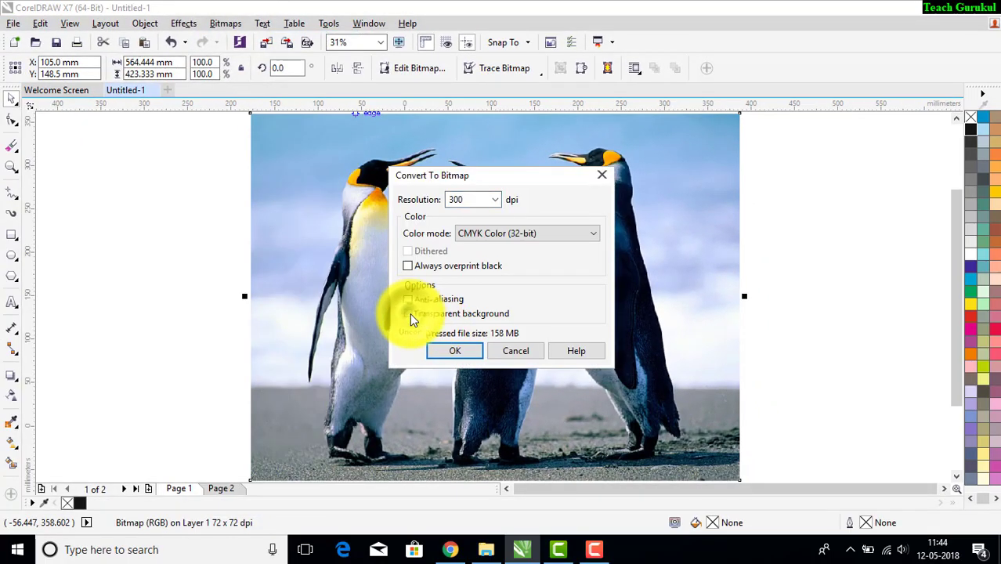
click(467, 352)
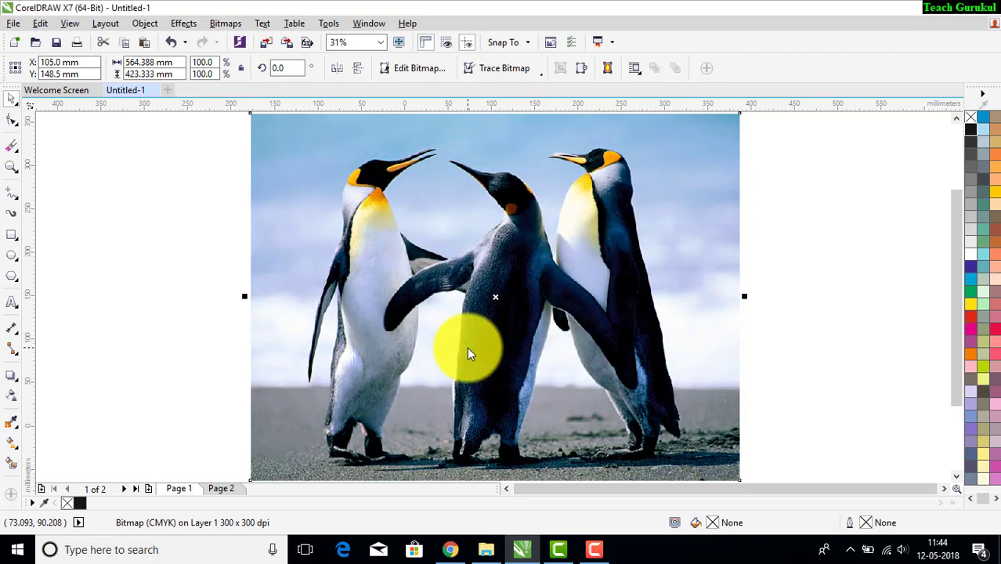
drag(420, 317, 437, 333)
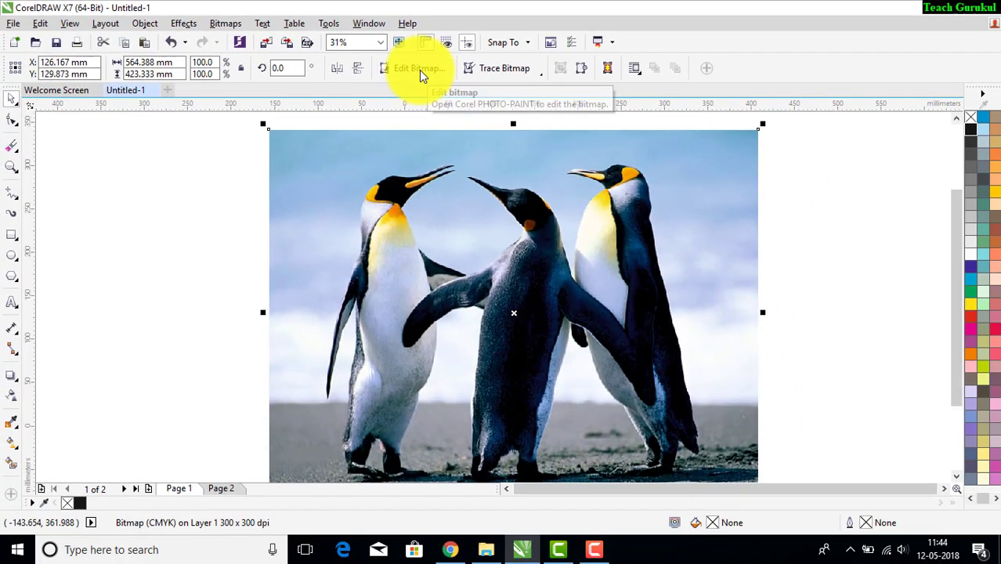
Step: Open the penguin bitmap in PHOTO-PAINT via Edit Bitmap and maximize the window
click(419, 69)
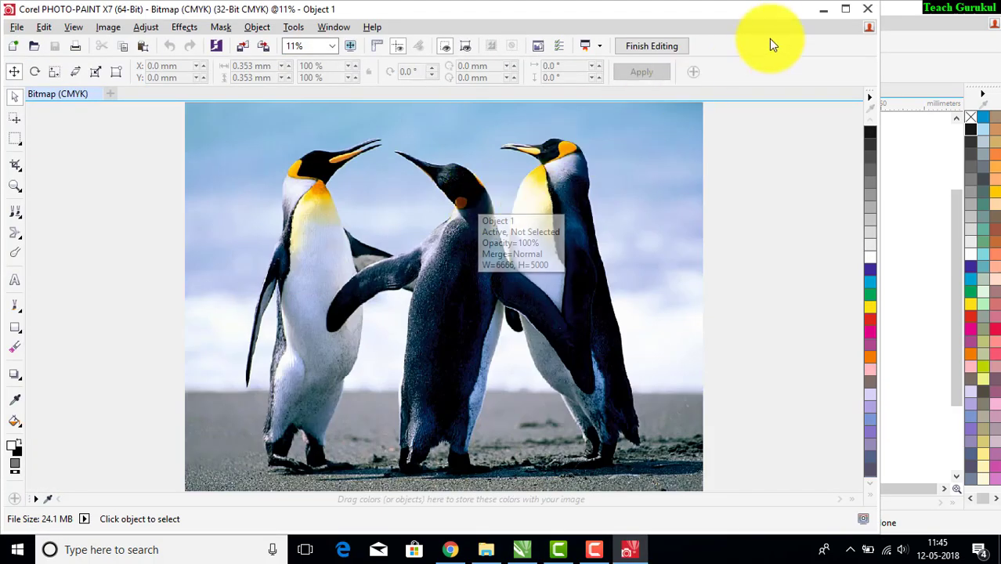
click(836, 13)
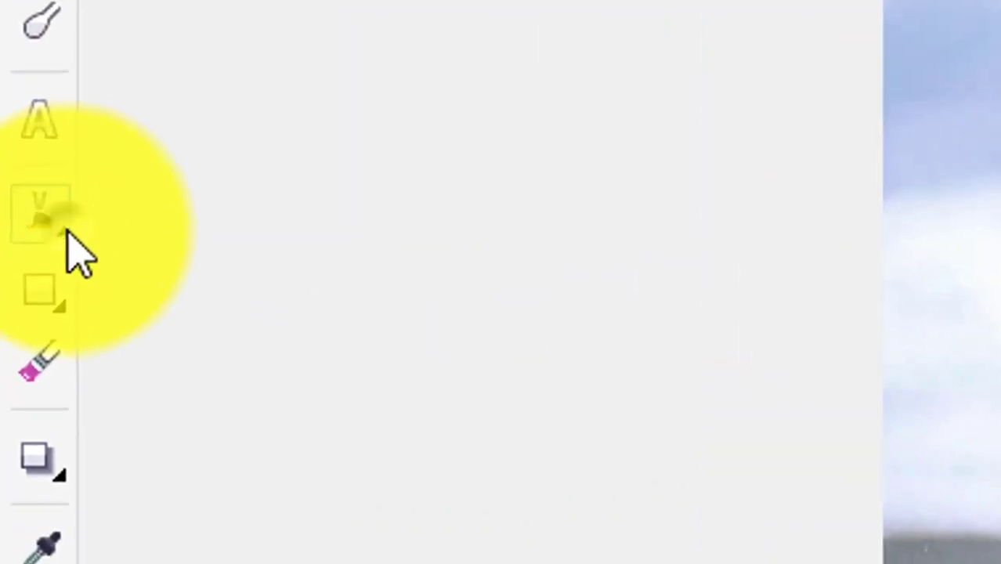
Step: Select the Image Sprayer tool and load the green grass image list at size 200
click(19, 304)
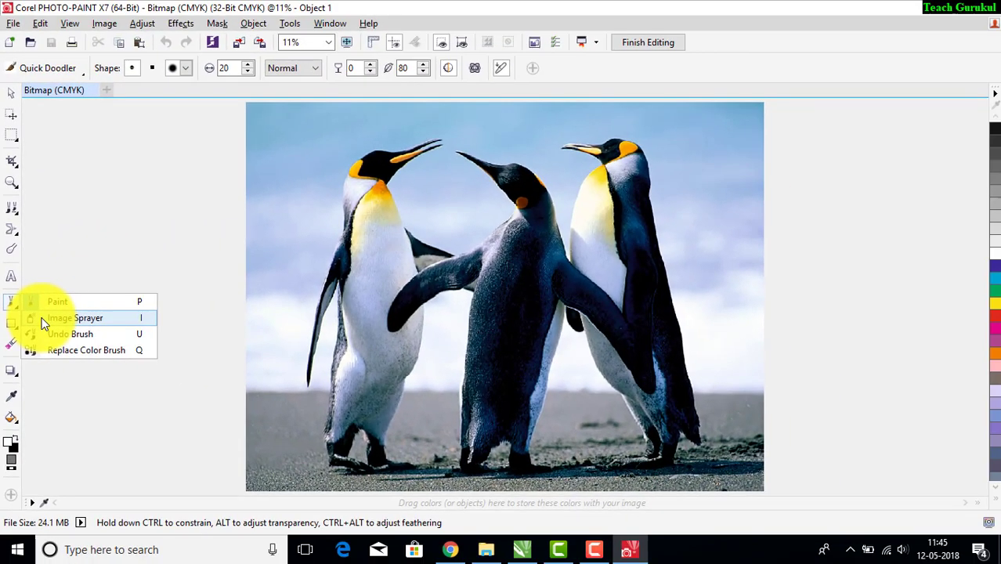
click(43, 320)
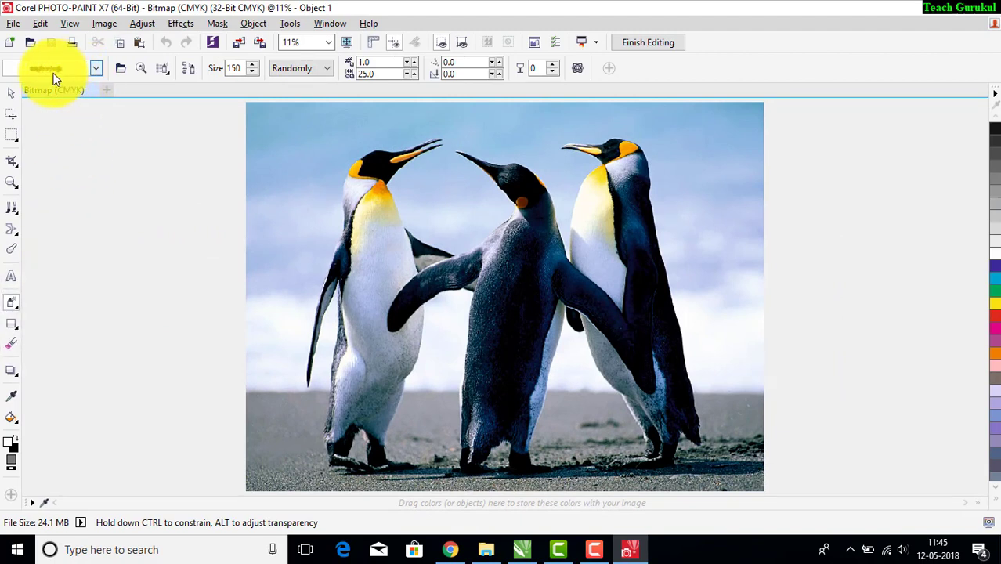
click(95, 69)
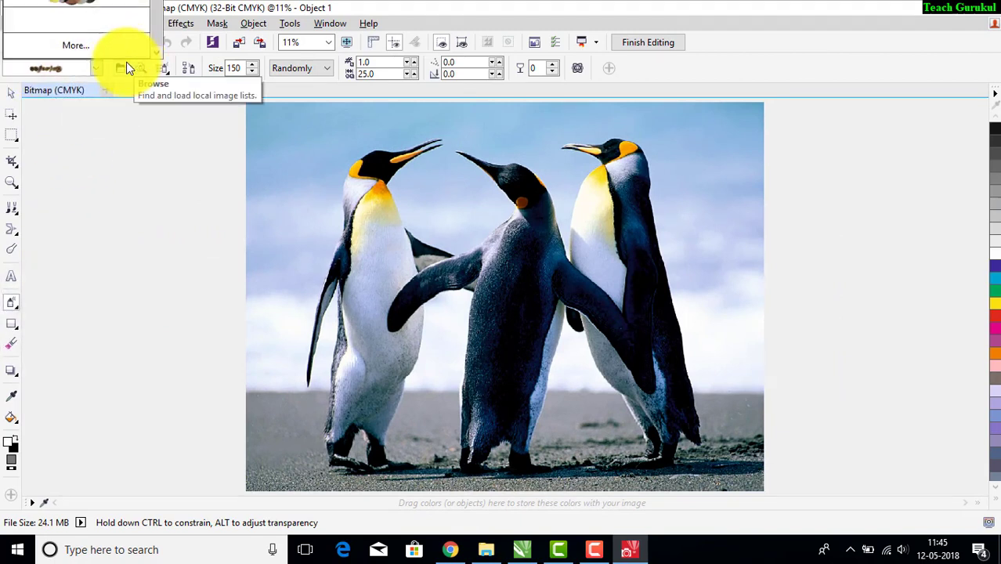
click(122, 67)
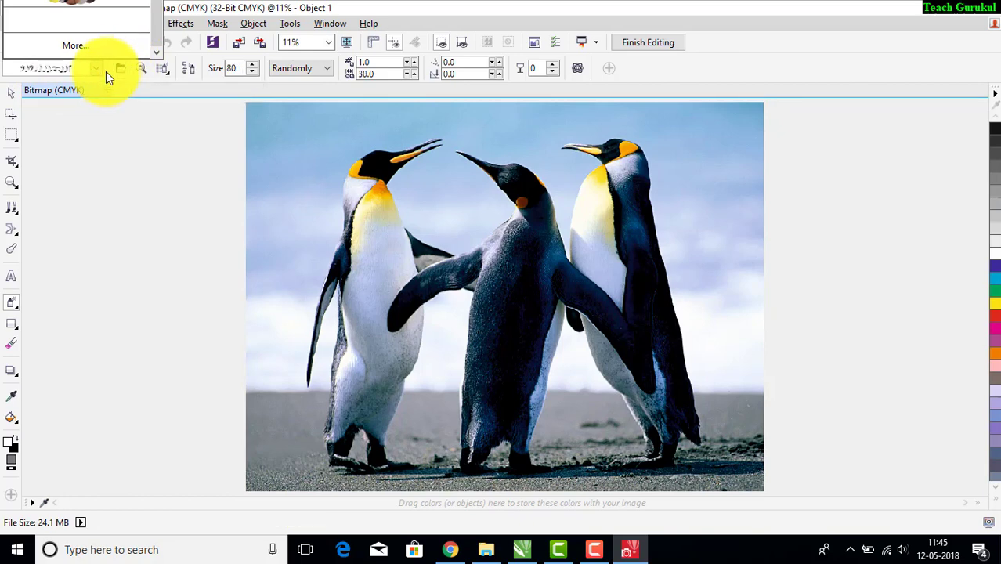
click(156, 29)
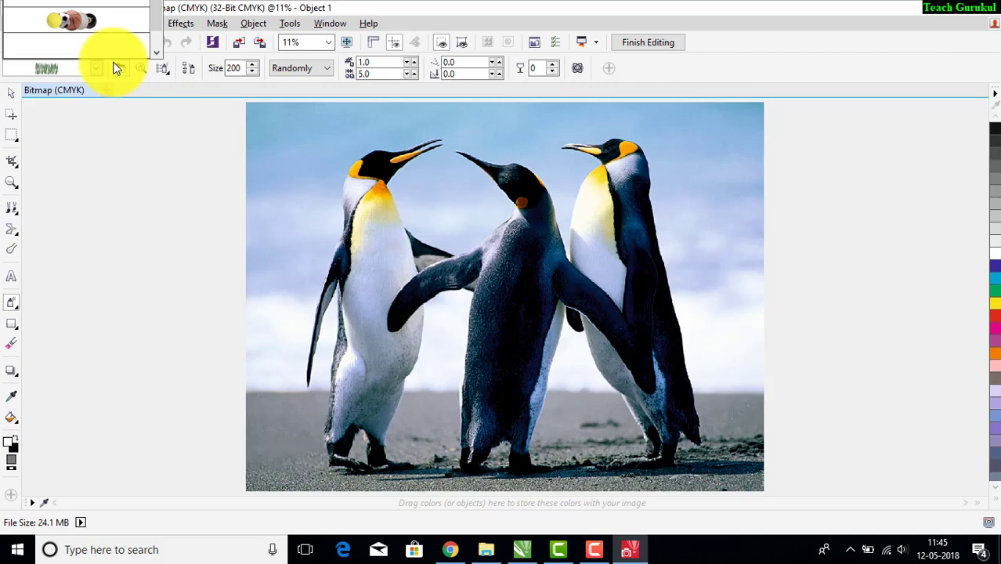
click(73, 70)
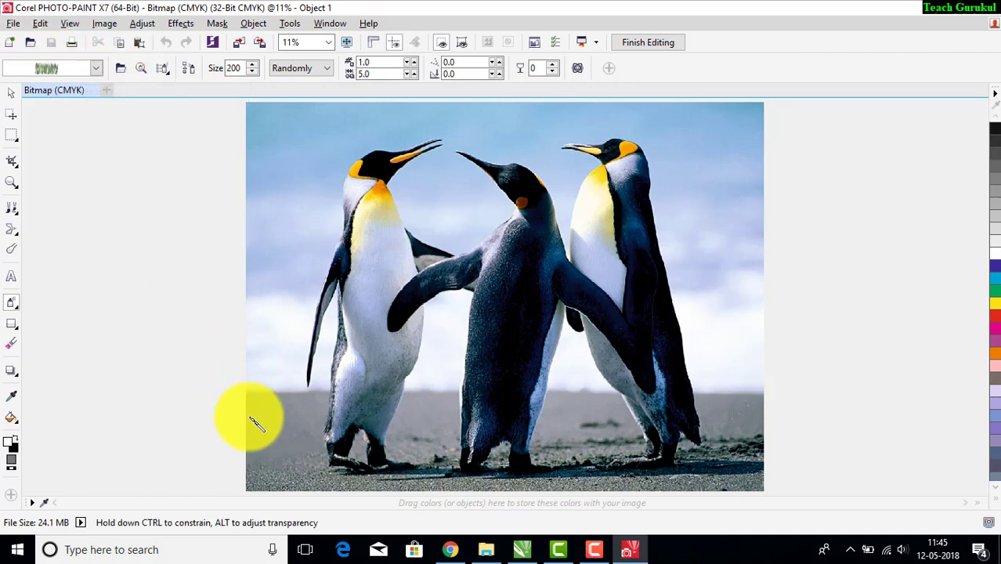
Step: Spray grass at size 400 along the photo's bottom and around the penguins' feet, undoing one stroke
drag(256, 409, 305, 404)
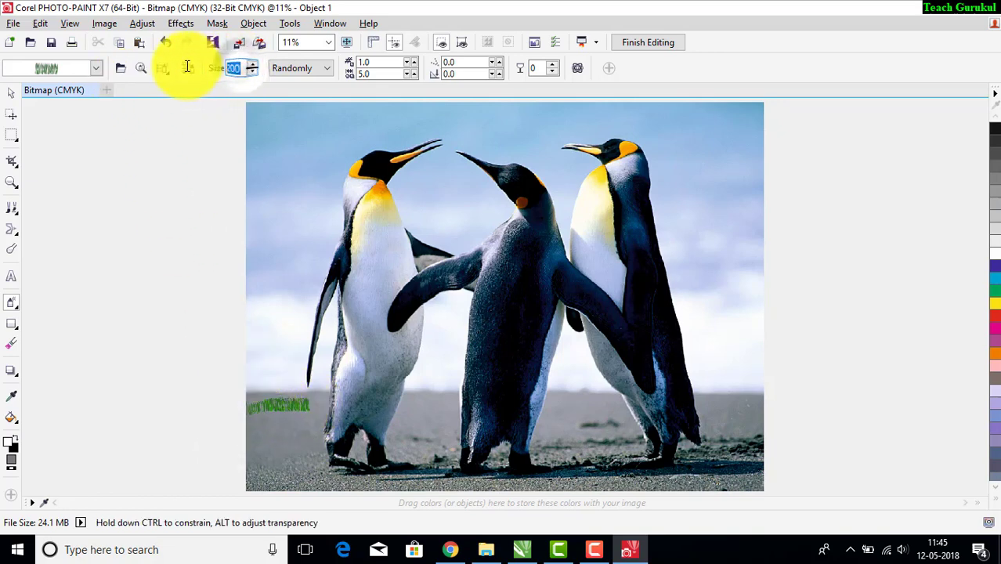
text(4)
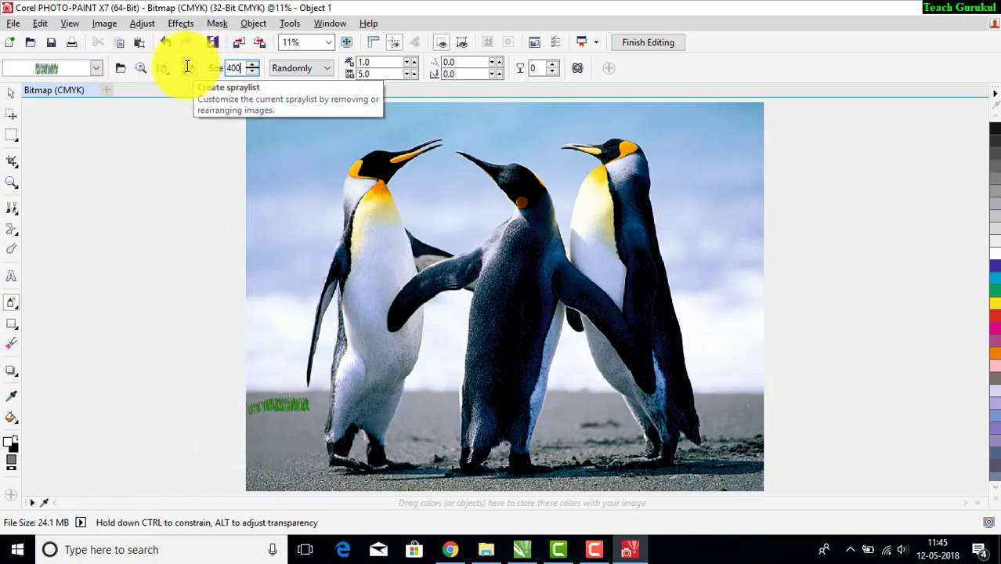
mouse_move(267, 409)
mouse_down()
mouse_move(249, 435)
mouse_move(311, 419)
mouse_move(307, 479)
mouse_up()
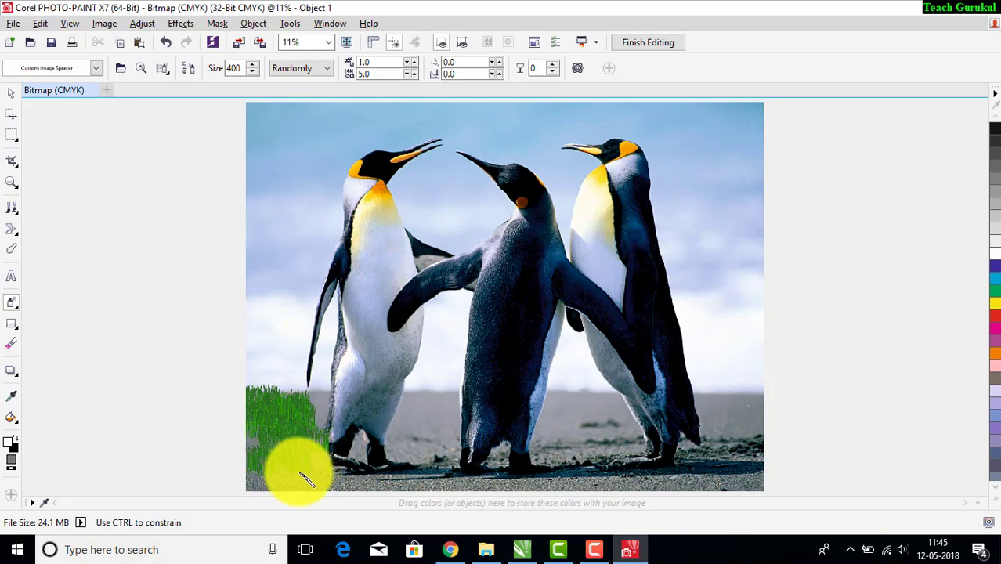
mouse_move(300, 475)
mouse_down()
mouse_move(245, 483)
mouse_move(587, 490)
mouse_move(757, 480)
mouse_move(621, 488)
mouse_move(364, 475)
mouse_move(412, 444)
mouse_up()
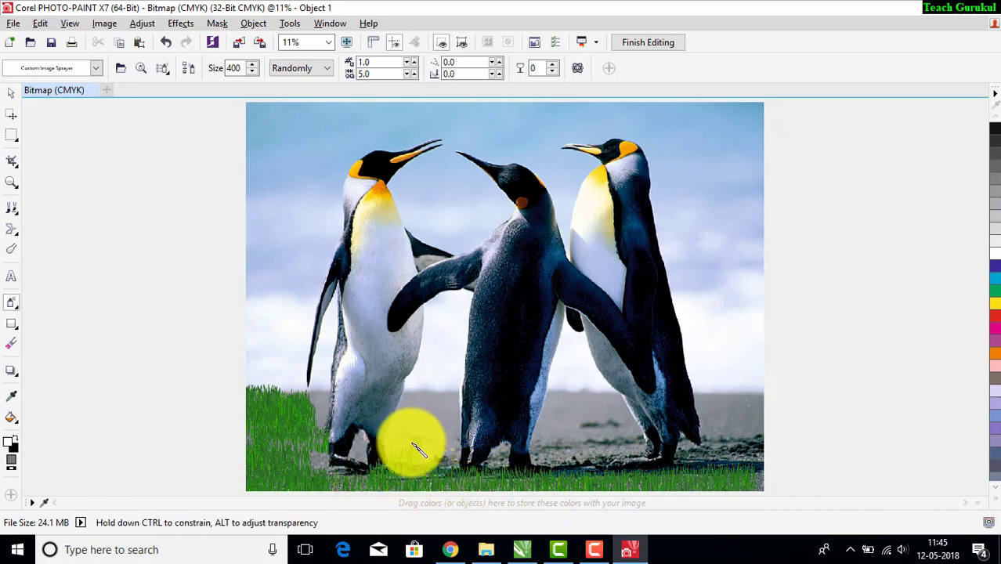
key(ctrl+z)
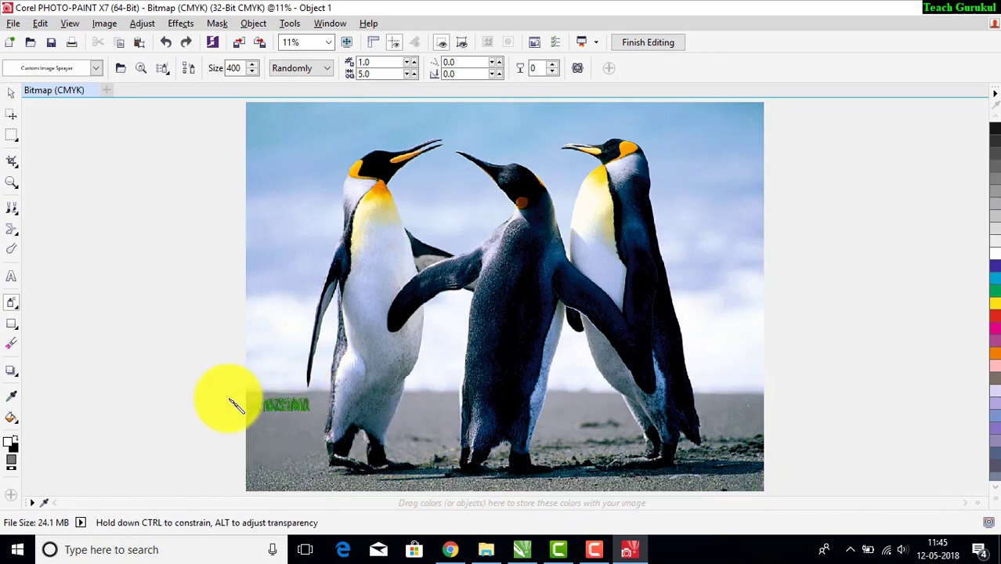
mouse_move(252, 394)
mouse_down()
mouse_move(309, 398)
mouse_move(301, 433)
mouse_move(280, 420)
mouse_move(263, 435)
mouse_move(305, 458)
mouse_move(235, 464)
mouse_move(257, 478)
mouse_move(767, 474)
mouse_move(515, 488)
mouse_up()
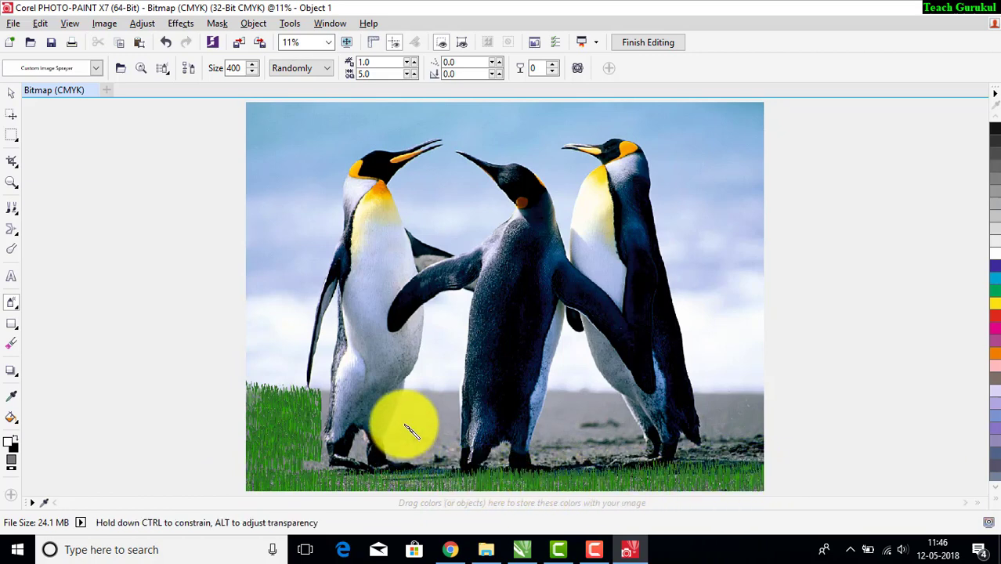
mouse_move(401, 394)
mouse_down()
mouse_move(454, 397)
mouse_move(408, 398)
mouse_move(414, 413)
mouse_move(396, 421)
mouse_move(437, 450)
mouse_move(444, 422)
mouse_move(451, 438)
mouse_move(313, 429)
mouse_move(322, 416)
mouse_move(299, 396)
mouse_up()
mouse_move(551, 394)
mouse_down()
mouse_move(619, 398)
mouse_move(562, 399)
mouse_move(576, 413)
mouse_move(587, 466)
mouse_move(610, 454)
mouse_move(608, 416)
mouse_move(619, 443)
mouse_move(631, 441)
mouse_move(615, 421)
mouse_move(630, 410)
mouse_move(641, 460)
mouse_move(554, 408)
mouse_move(681, 412)
mouse_move(739, 401)
mouse_move(710, 410)
mouse_move(713, 445)
mouse_move(726, 458)
mouse_move(708, 462)
mouse_move(719, 431)
mouse_move(755, 458)
mouse_move(758, 450)
mouse_move(755, 409)
mouse_move(398, 474)
mouse_move(315, 467)
mouse_move(277, 410)
mouse_move(341, 453)
mouse_move(329, 459)
mouse_move(340, 464)
mouse_move(357, 448)
mouse_up()
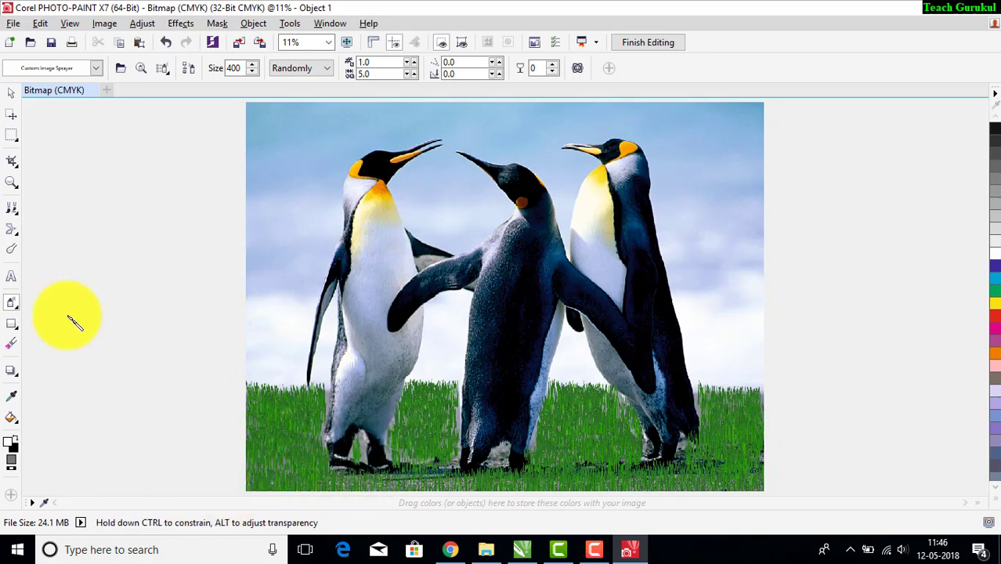
Step: Load the colourful city-buildings sprayer preset and test-spray once at the grass's left edge
click(96, 68)
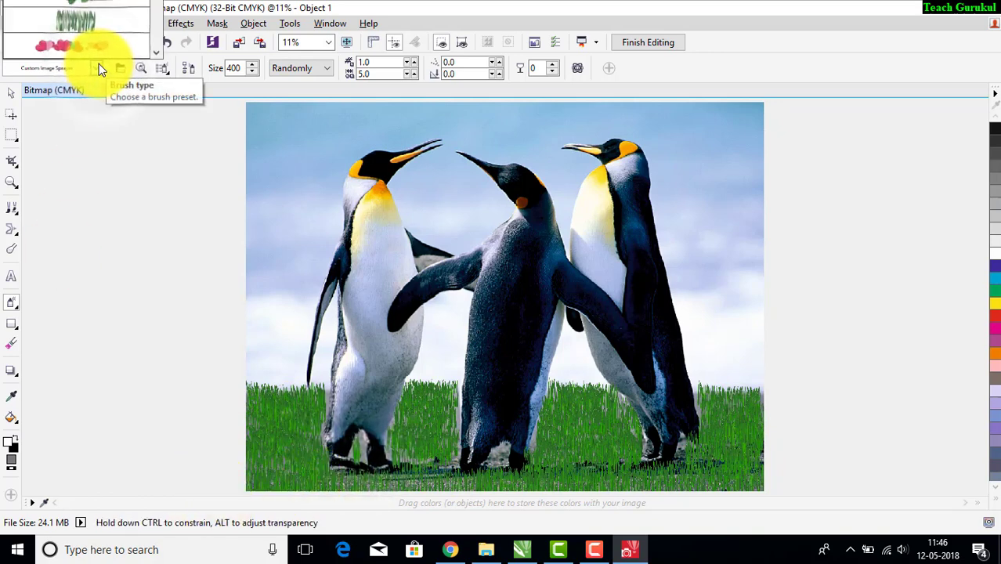
scroll(98, 68, down, 1)
scroll(98, 68, down, 1)
scroll(99, 68, down, 1)
scroll(99, 65, up, 1)
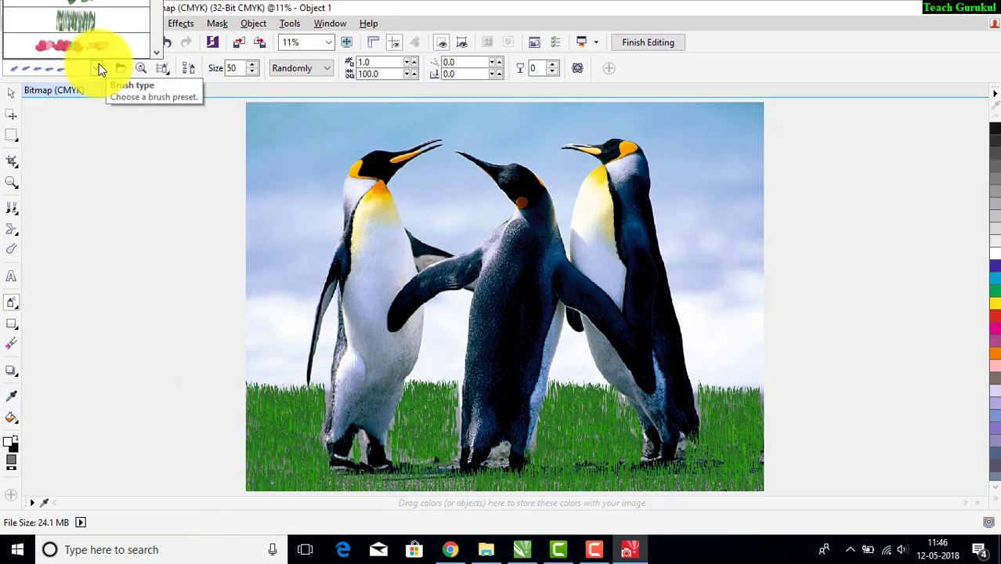
scroll(99, 64, up, 1)
scroll(98, 65, up, 1)
scroll(99, 64, down, 1)
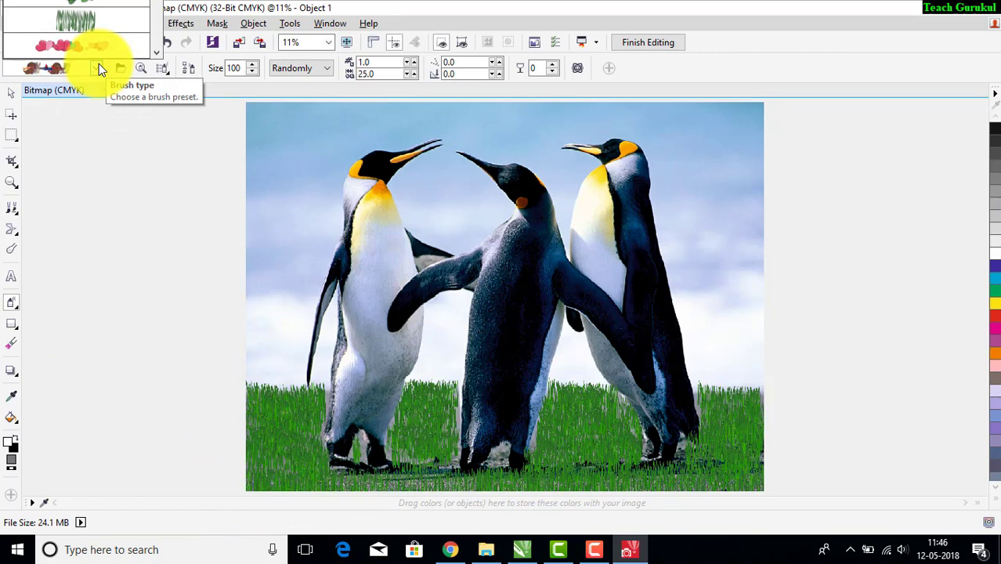
scroll(98, 64, down, 1)
scroll(99, 63, down, 1)
scroll(99, 64, down, 1)
scroll(99, 64, down, 1)
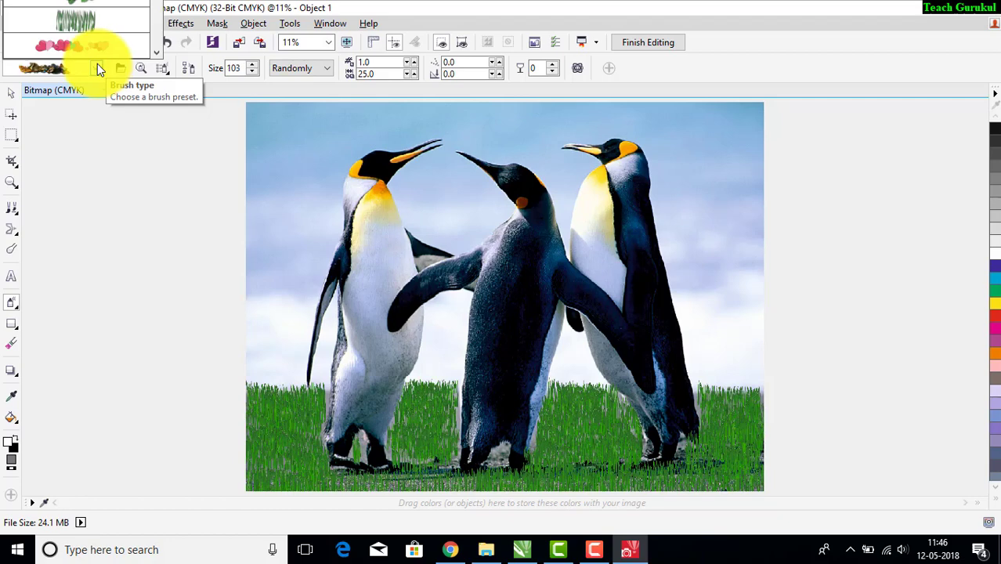
scroll(97, 63, down, 1)
click(94, 64)
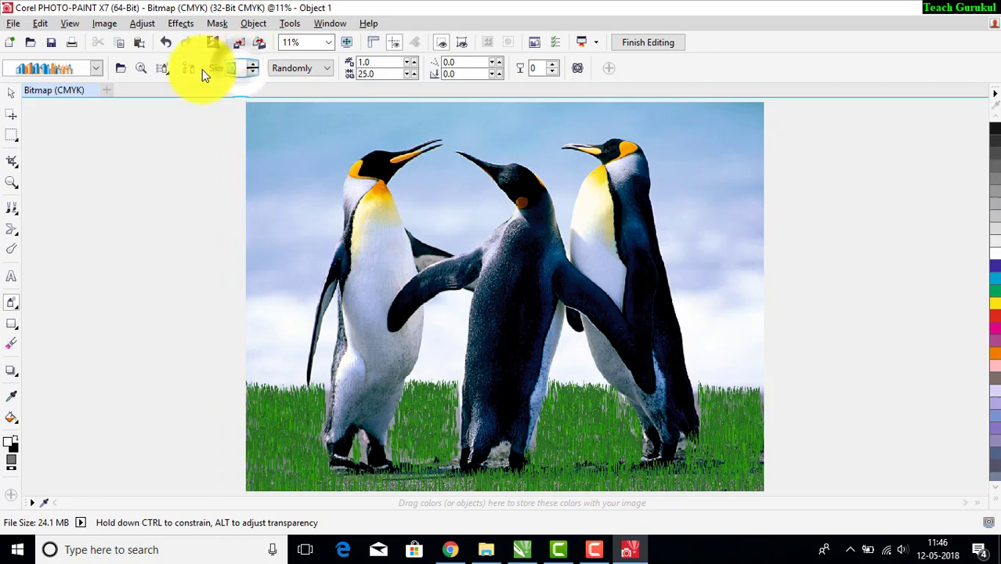
click(265, 384)
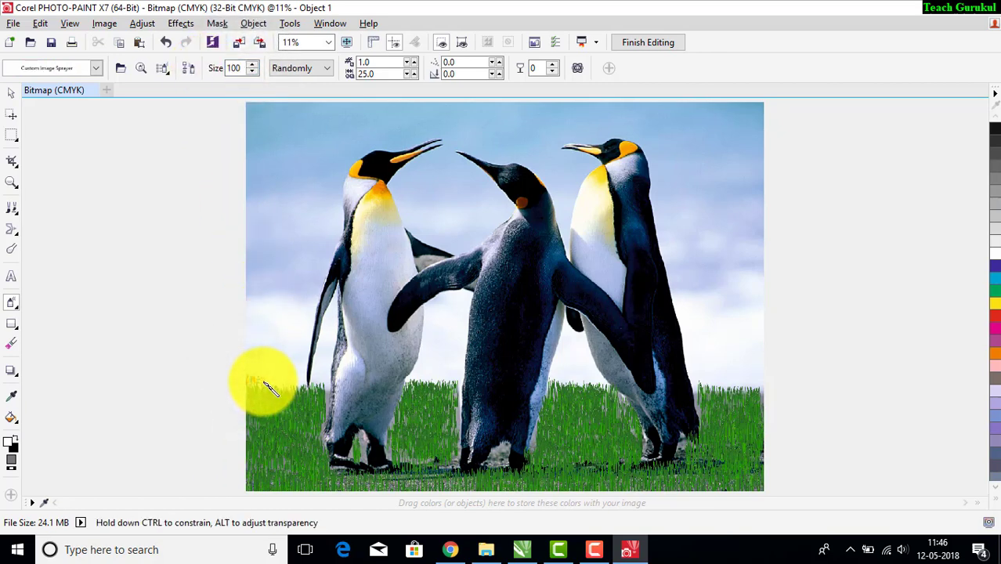
Step: Undo the test spray, try a size-500 building spray, then undo it as oversized
key(ctrl+z)
double_click(235, 68)
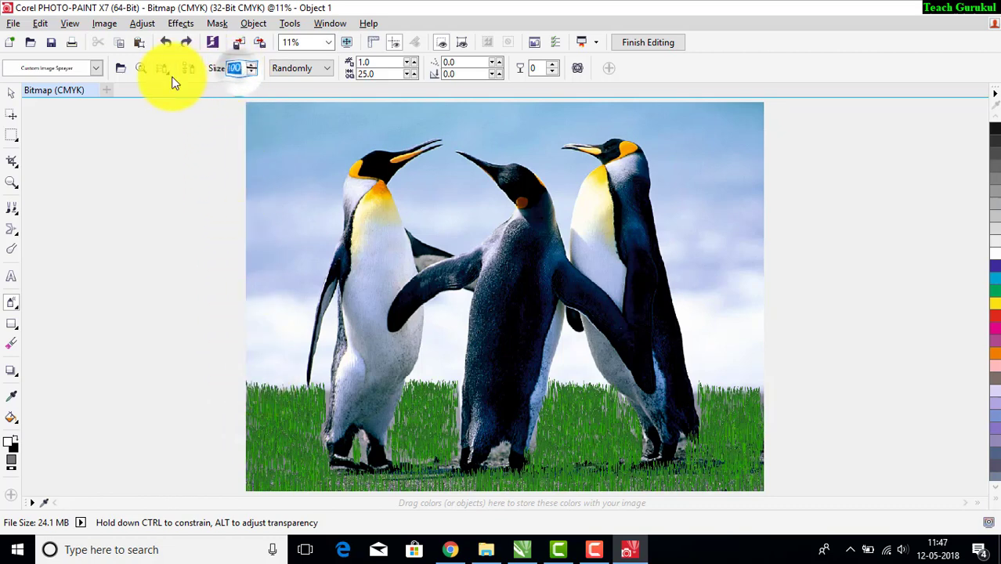
text(500)
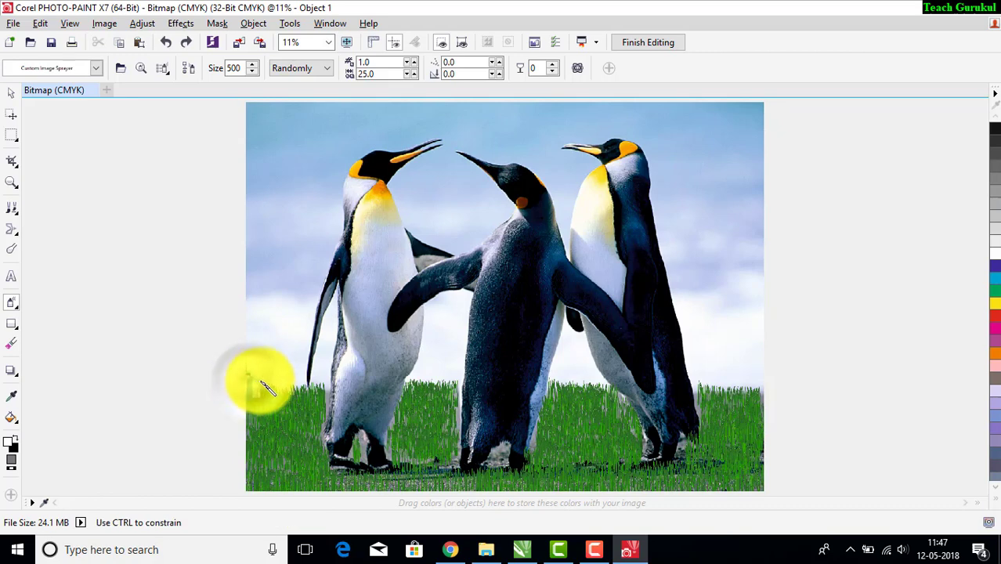
mouse_move(264, 385)
mouse_down()
mouse_move(397, 392)
mouse_move(413, 378)
mouse_move(448, 379)
mouse_up()
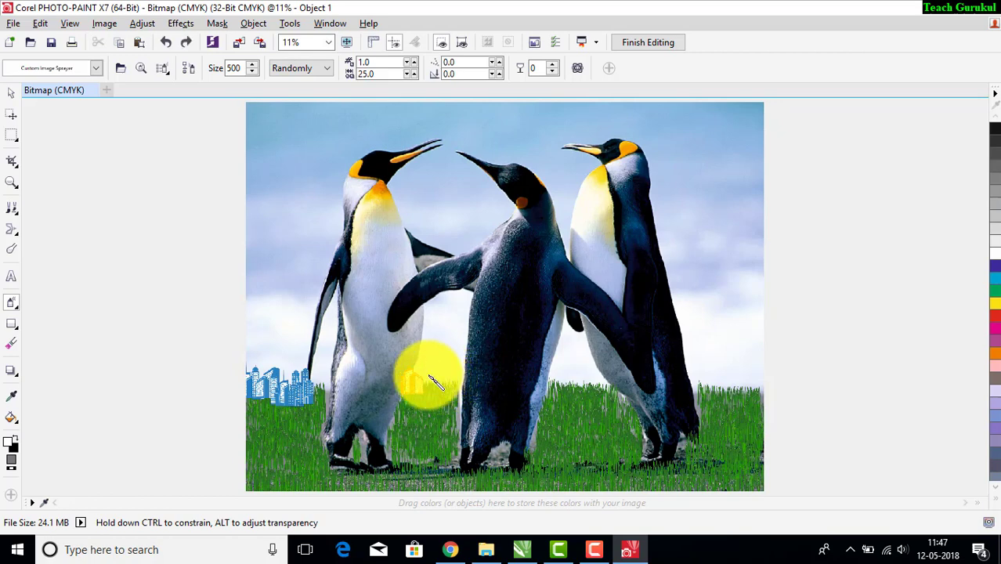
key(ctrl+z)
Step: At size 400, spray buildings along the grass horizon at left, centre-right and right
double_click(233, 68)
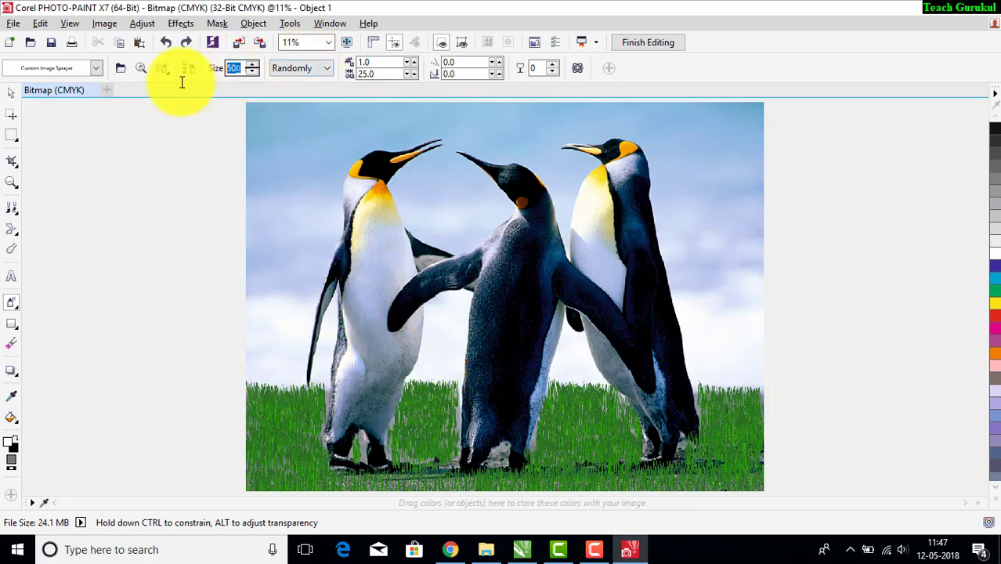
text(400)
key(Return)
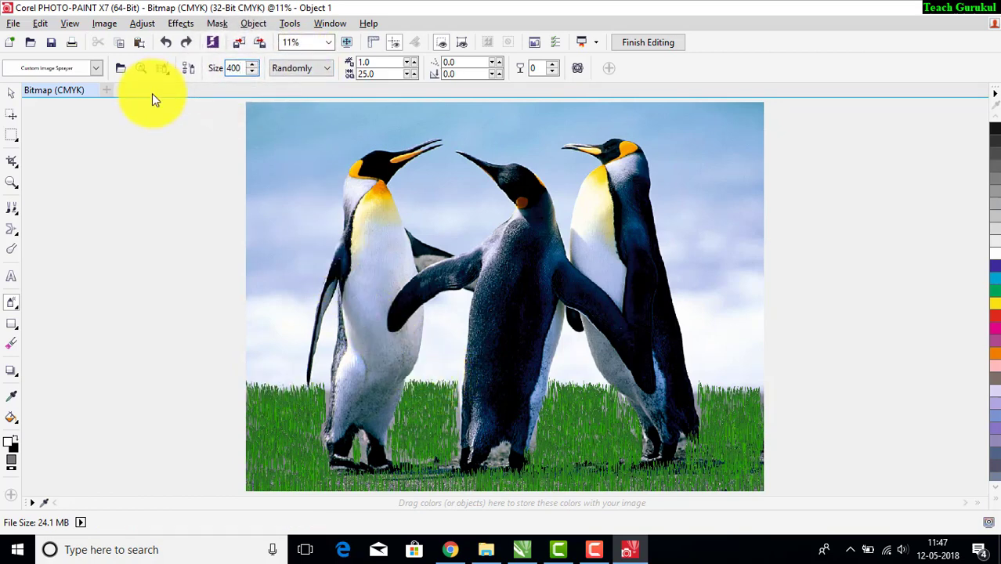
drag(259, 379, 450, 379)
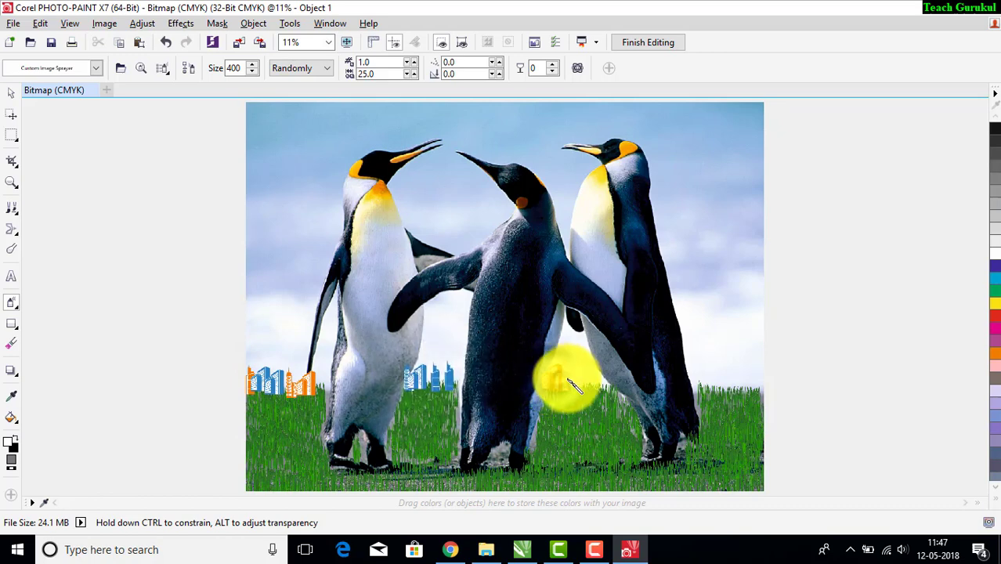
drag(571, 385, 587, 381)
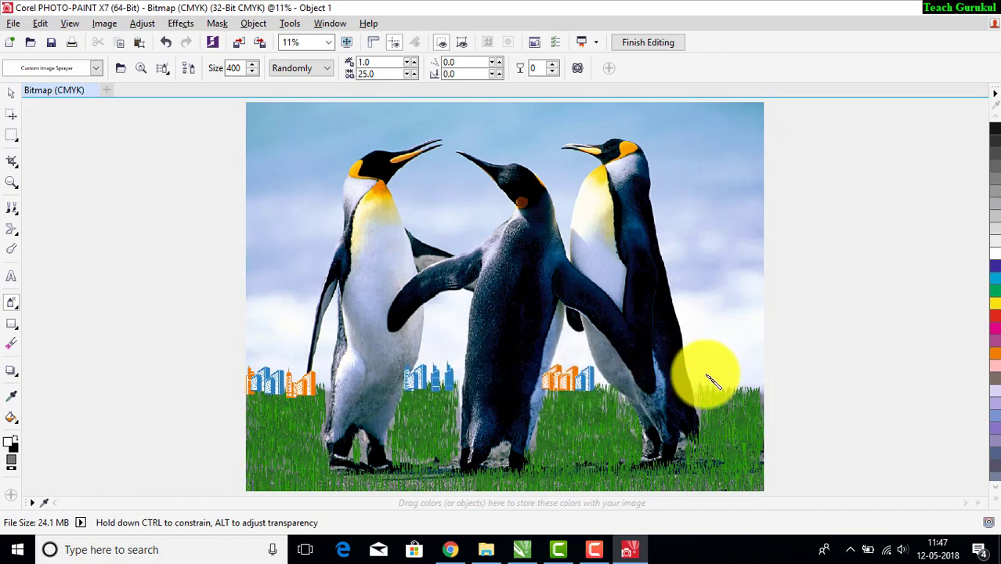
drag(712, 380, 733, 384)
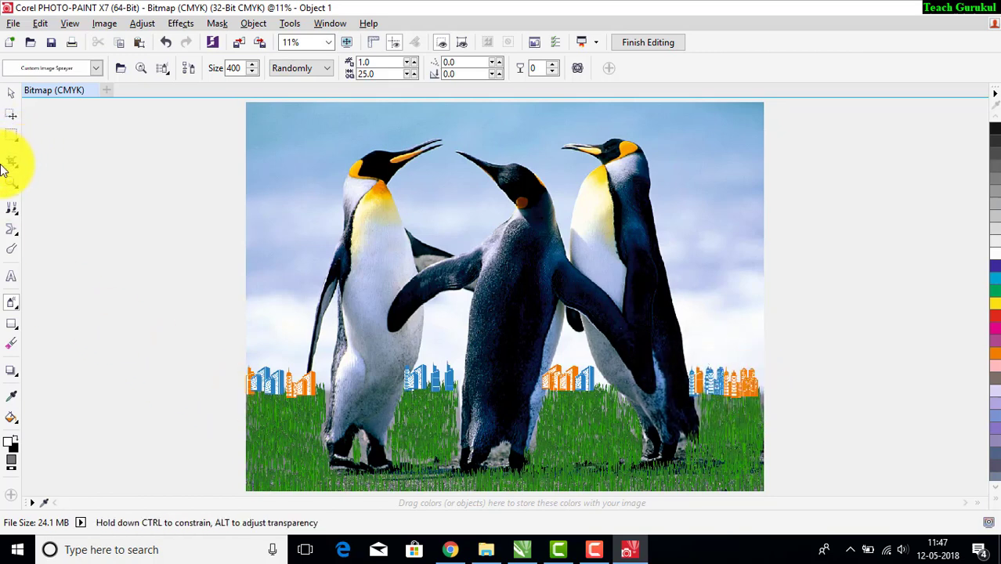
Step: Load the creatures sprayer preset and set its size to 400
click(96, 68)
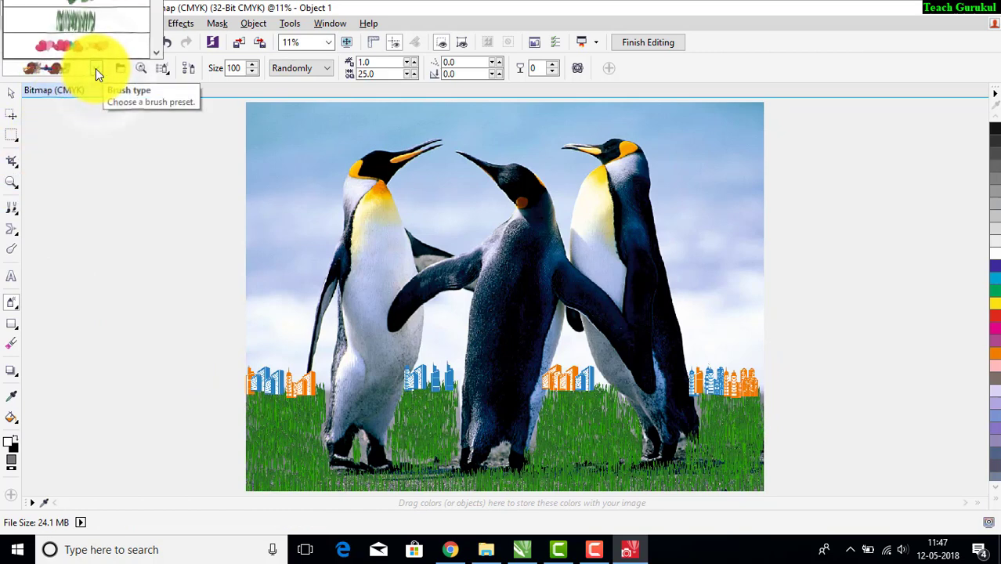
key(Down)
key(Down)
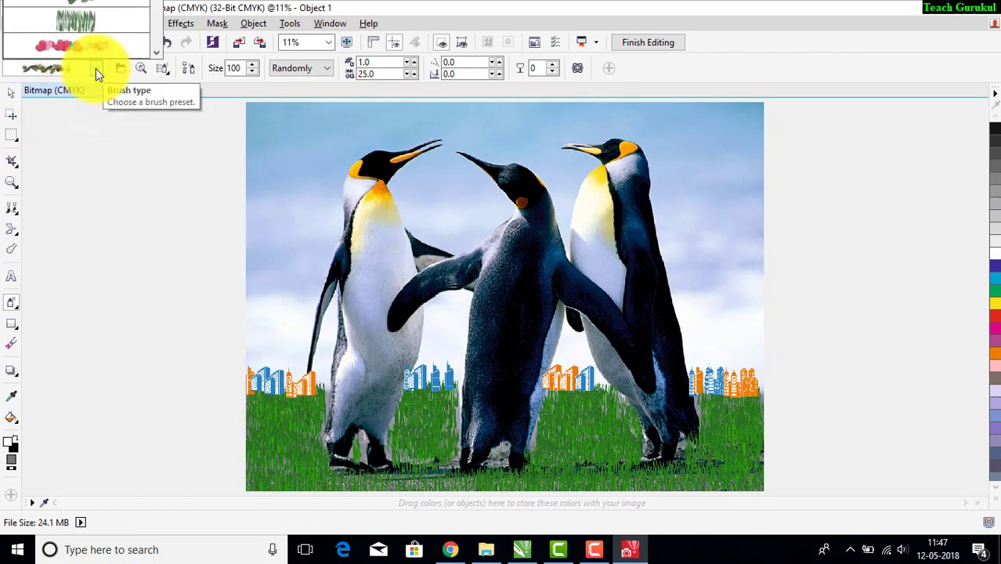
key(Return)
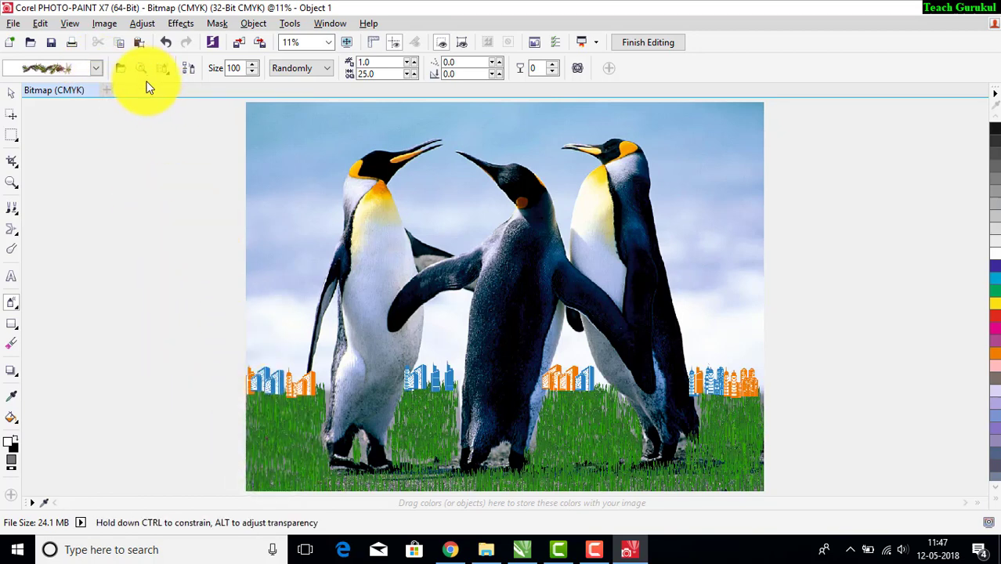
double_click(234, 68)
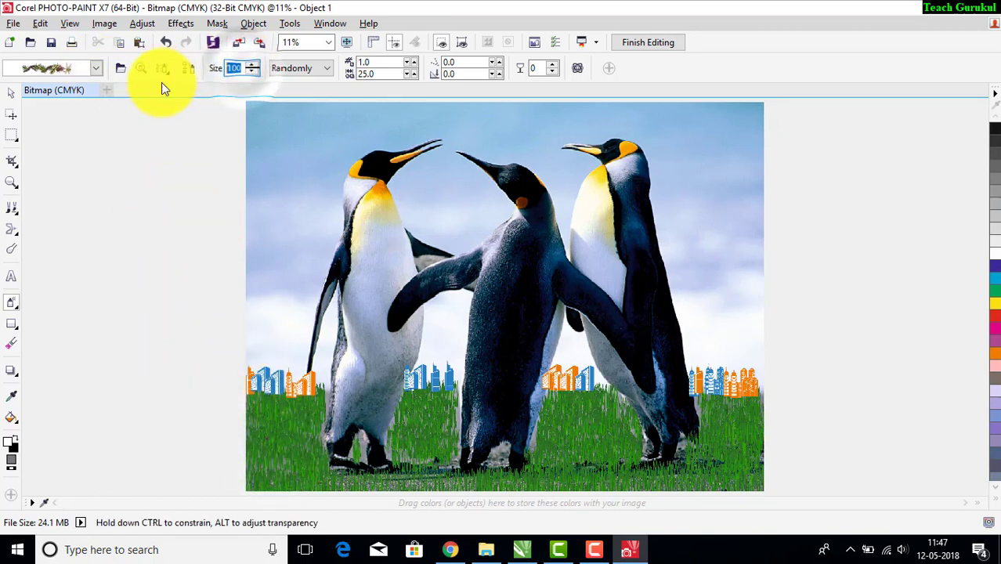
text(5)
key(BackSpace)
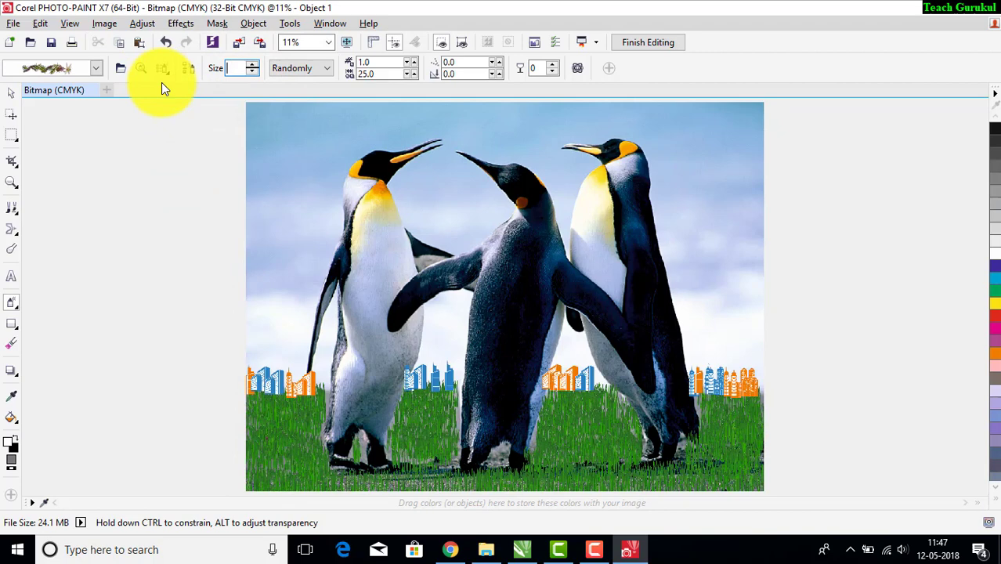
text(400)
key(Return)
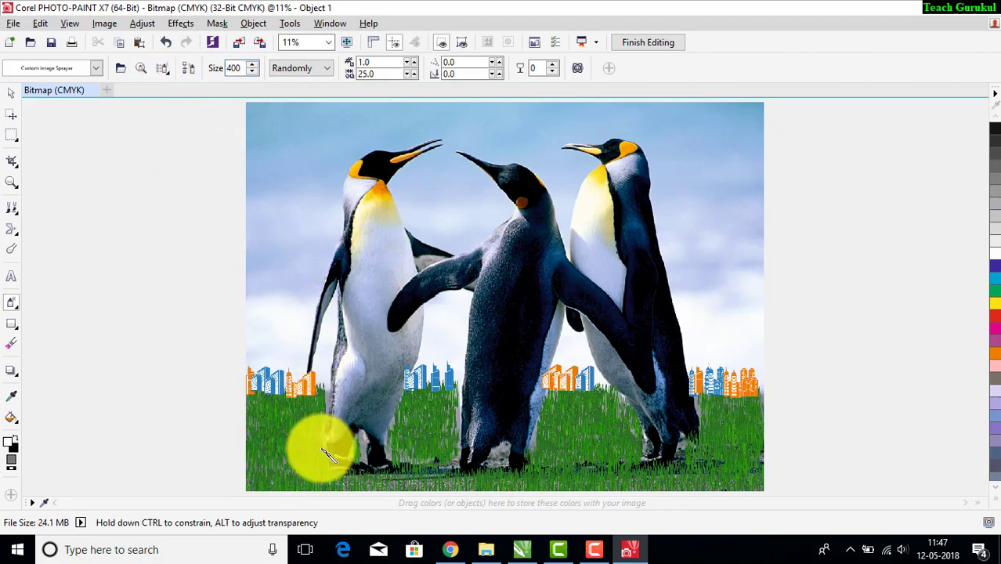
Step: Spray insects, a ladybird and starfish across the grass below the penguins
mouse_move(286, 468)
mouse_down()
mouse_move(466, 488)
mouse_move(566, 432)
mouse_up()
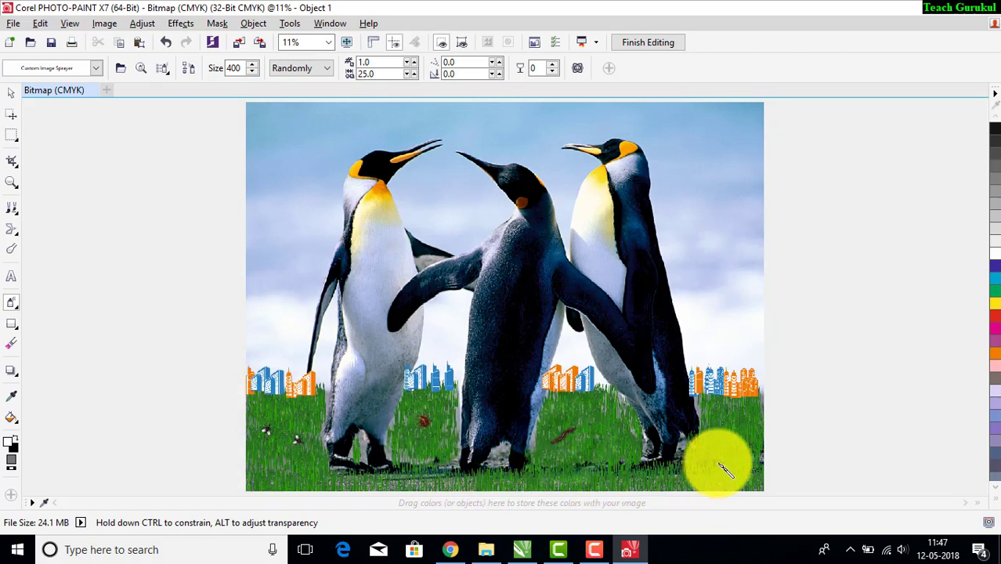
drag(719, 481, 551, 469)
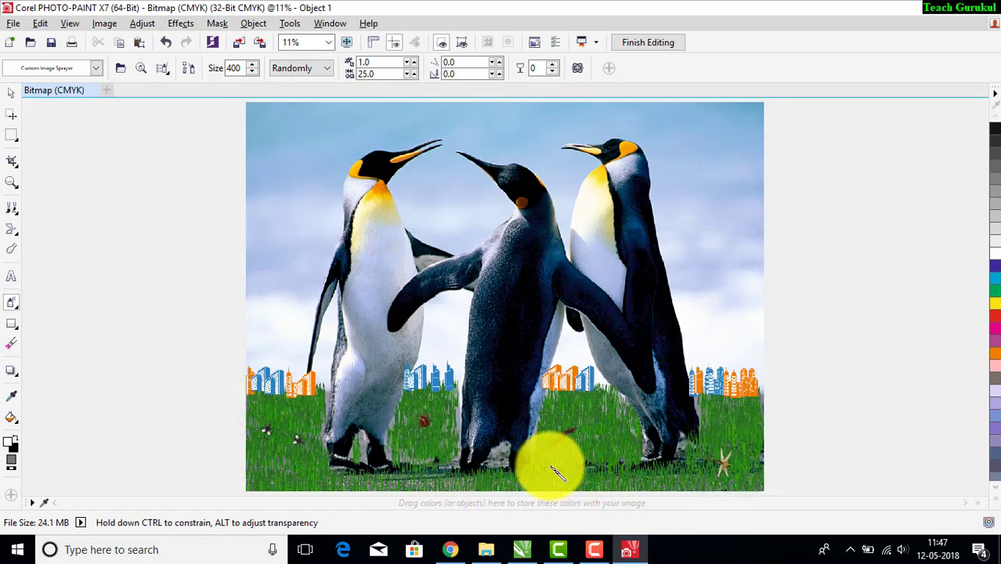
click(576, 477)
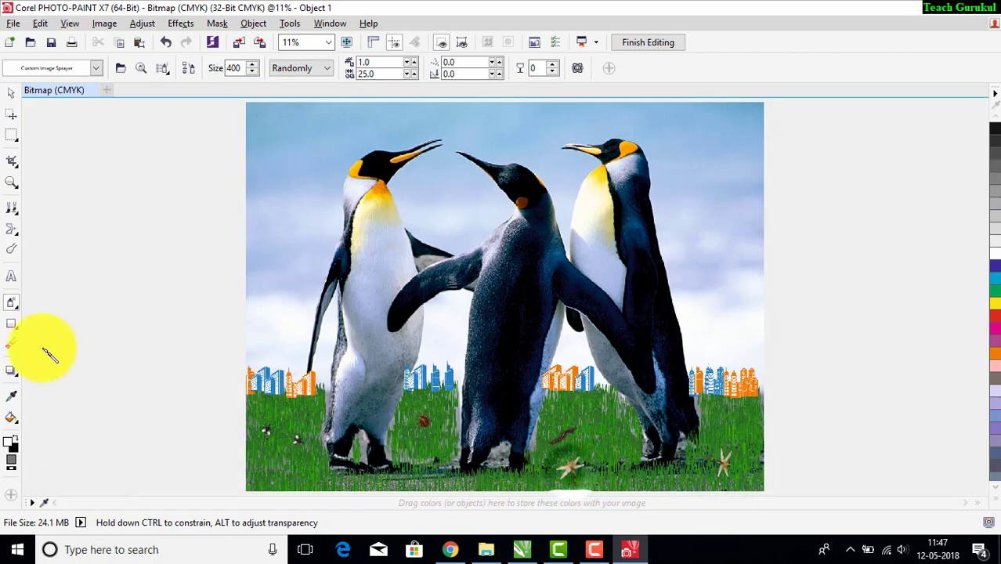
click(96, 68)
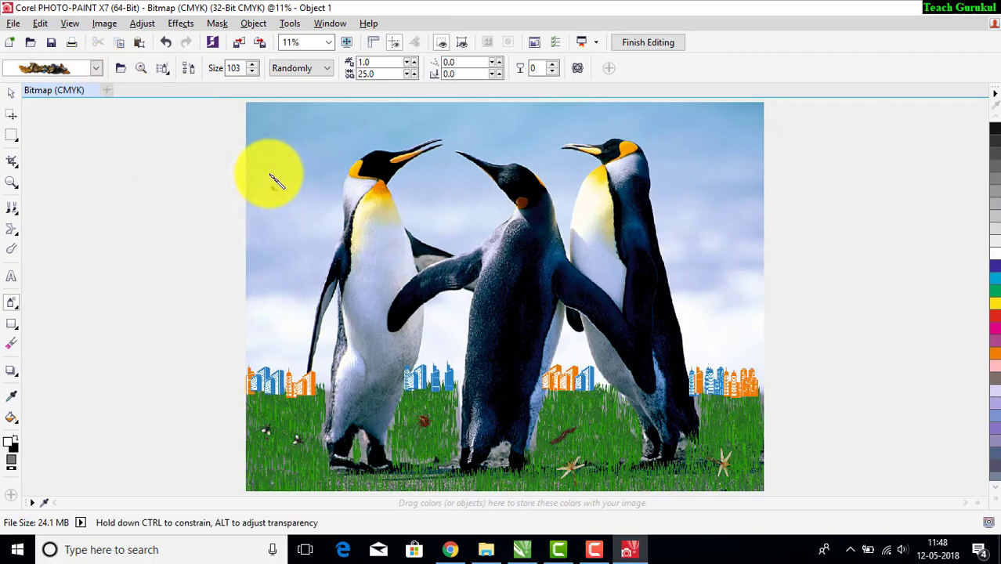
Step: Undo the last stroke and spray a column of butterflies down the upper-left sky
key(ctrl+z)
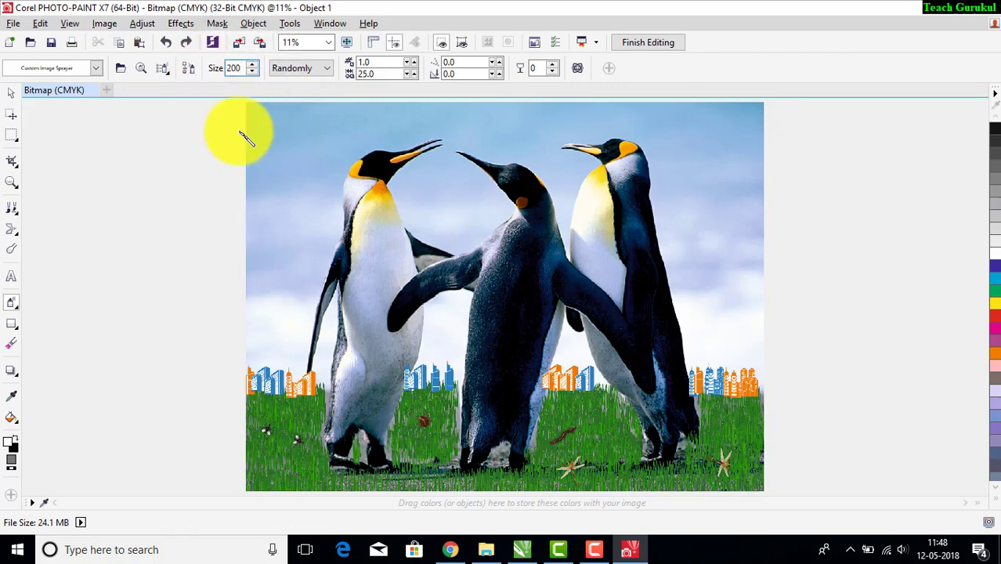
click(274, 182)
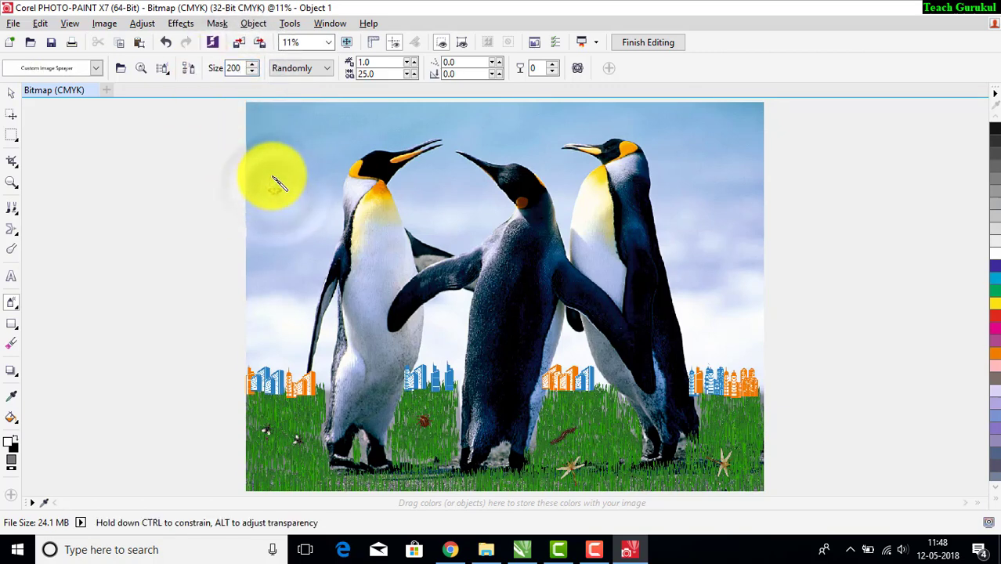
drag(270, 163, 270, 138)
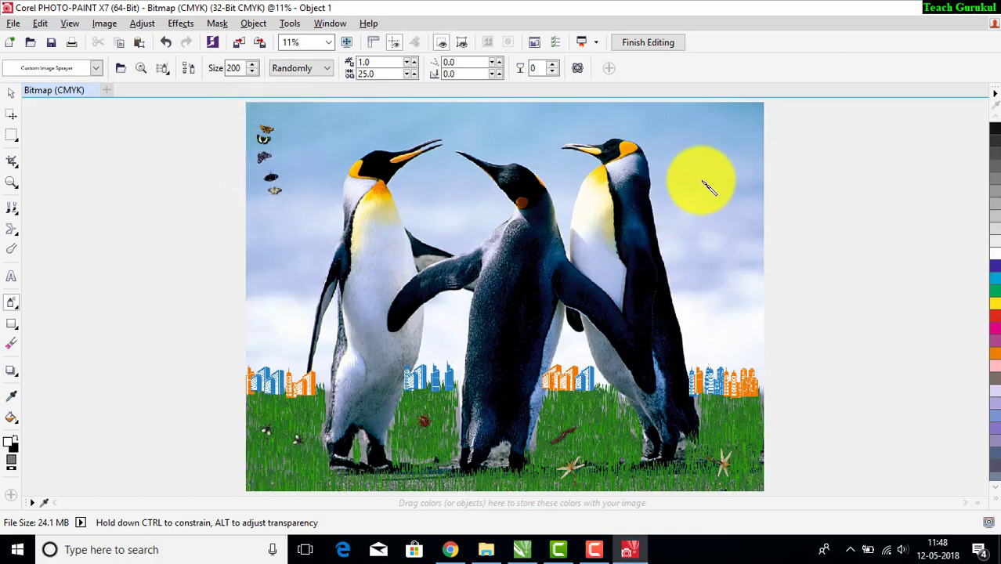
Step: At size 250, spray an insect and butterflies into the upper-right sky
double_click(234, 68)
text(250)
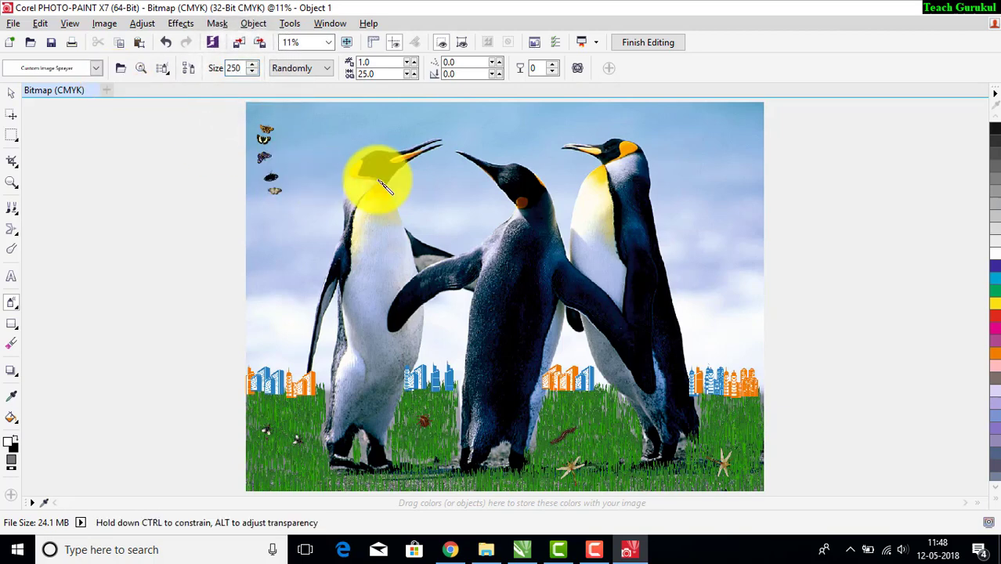
click(706, 183)
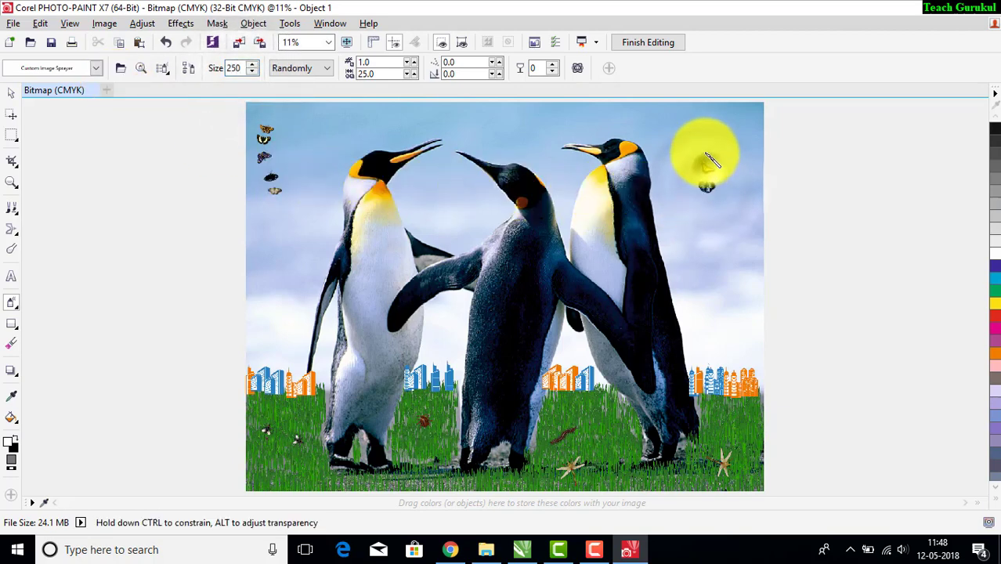
click(709, 163)
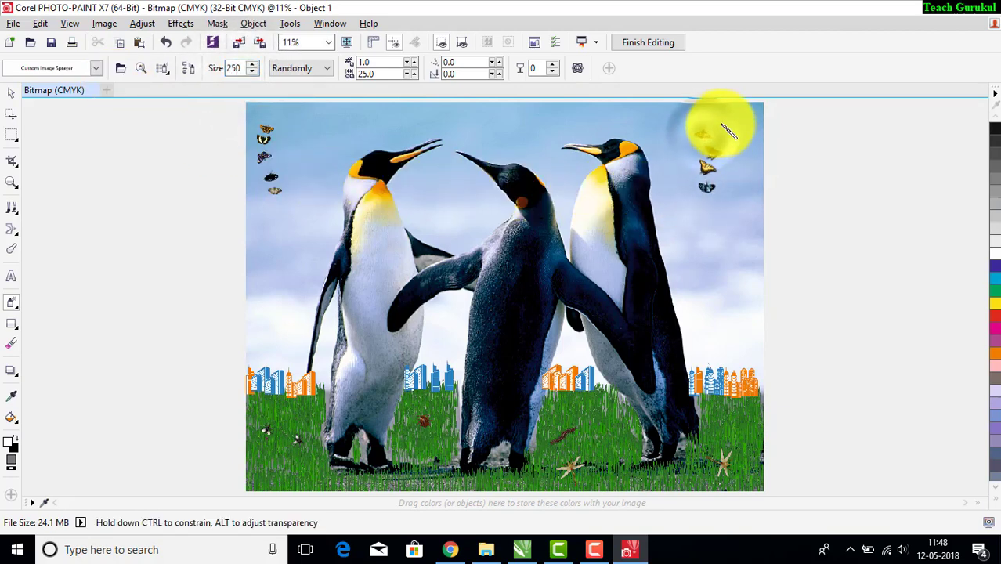
drag(729, 131, 710, 123)
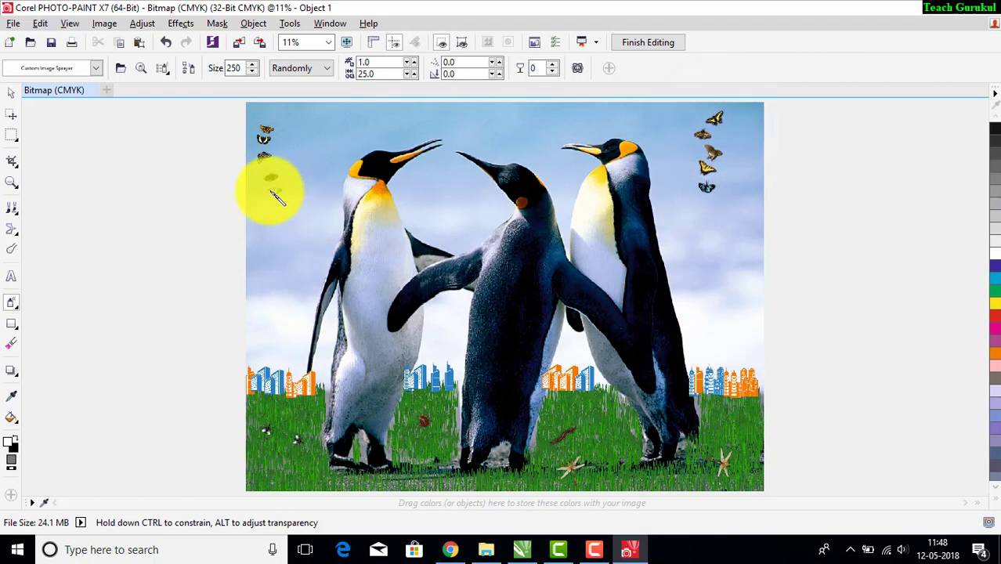
scroll(431, 296, up, 1)
scroll(333, 302, up, 1)
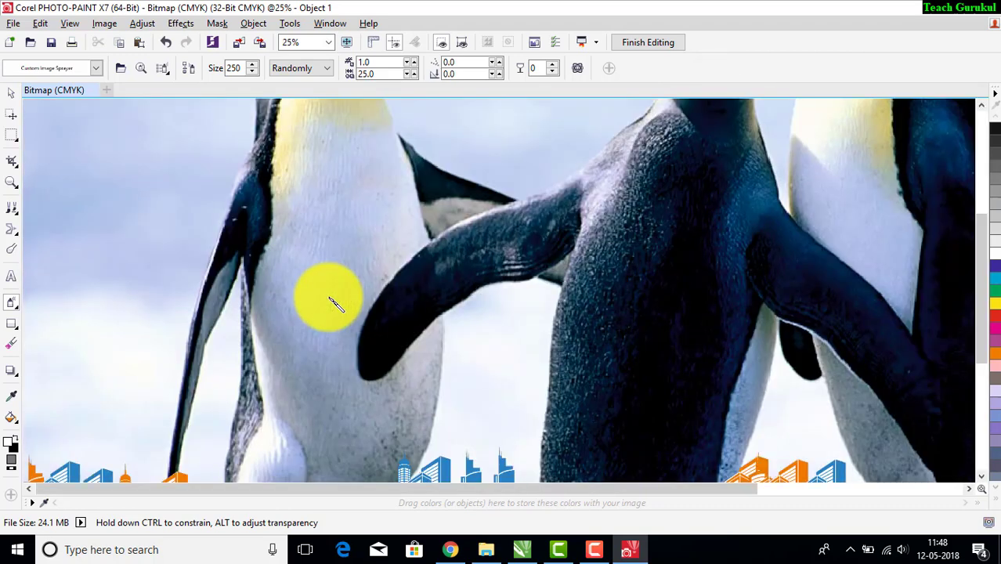
scroll(313, 274, down, 2)
scroll(325, 257, down, 1)
scroll(450, 294, up, 1)
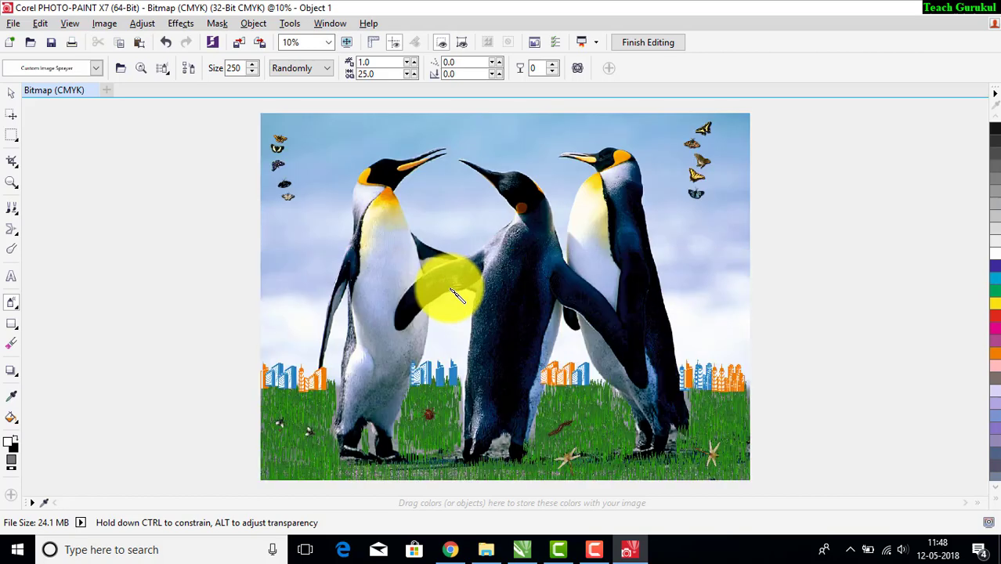
click(97, 71)
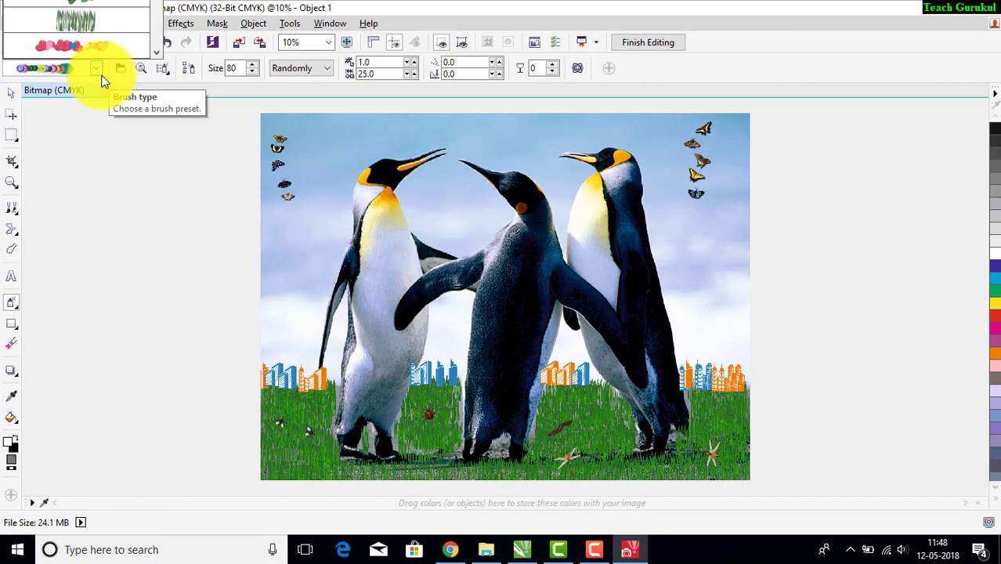
Step: Load the spheres preset at size 200 and scatter spheres across the sky beside the penguins
click(102, 79)
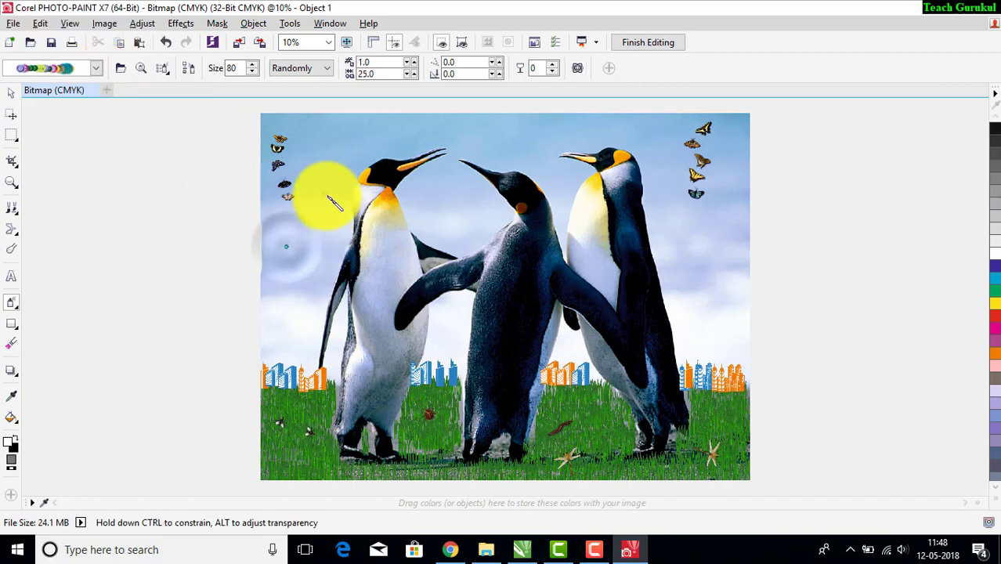
double_click(235, 69)
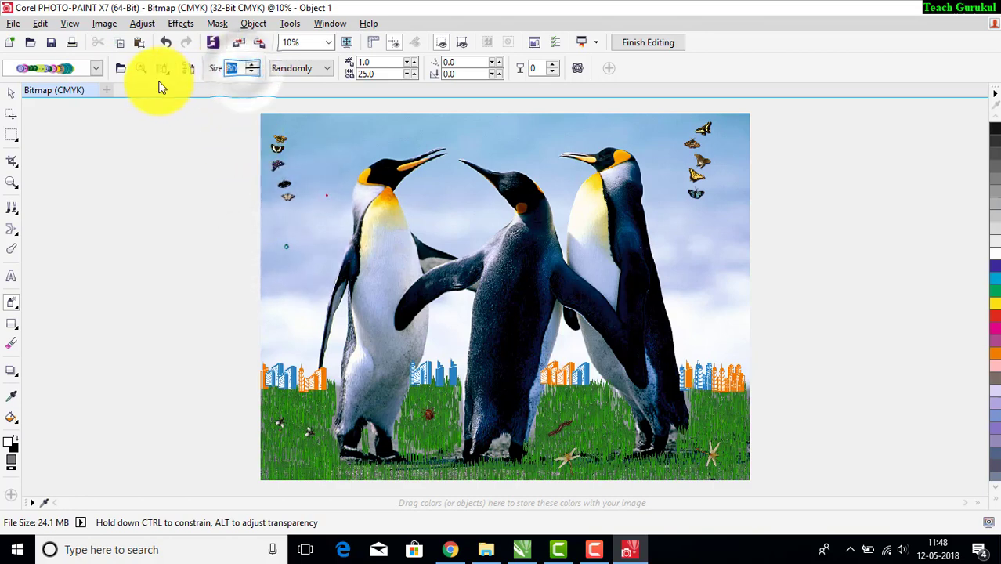
text(200)
key(Return)
click(297, 235)
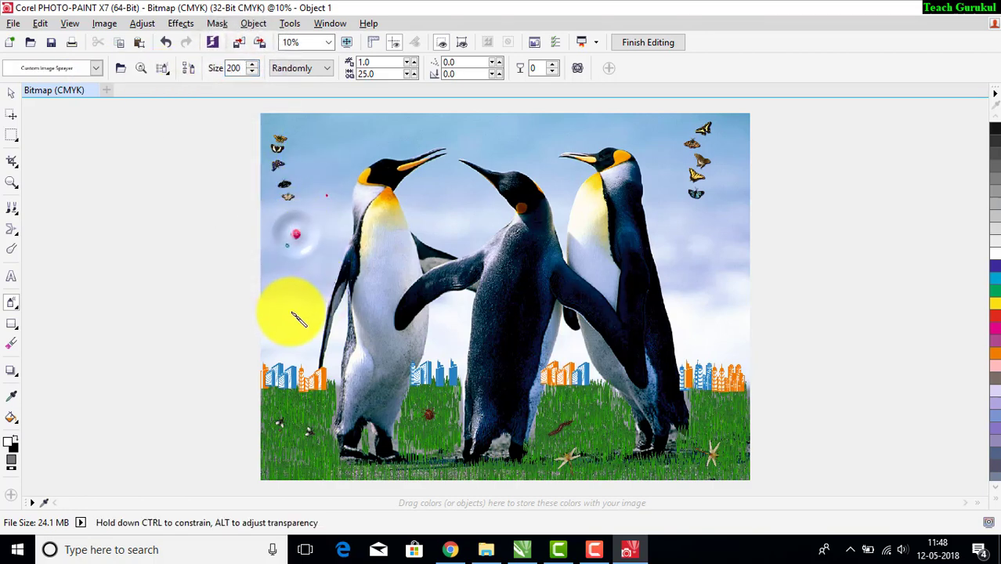
click(285, 313)
click(456, 210)
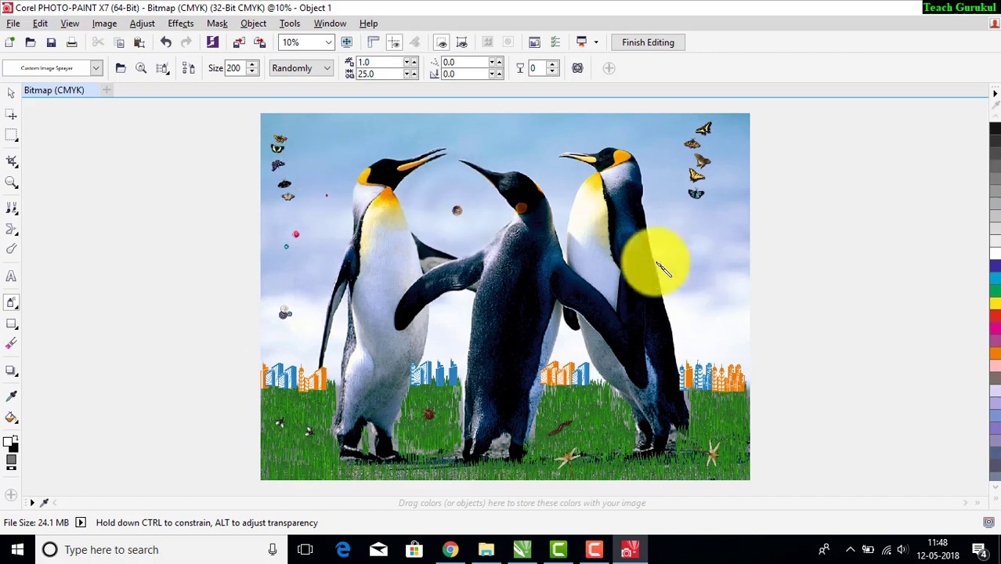
click(723, 232)
click(678, 274)
click(562, 379)
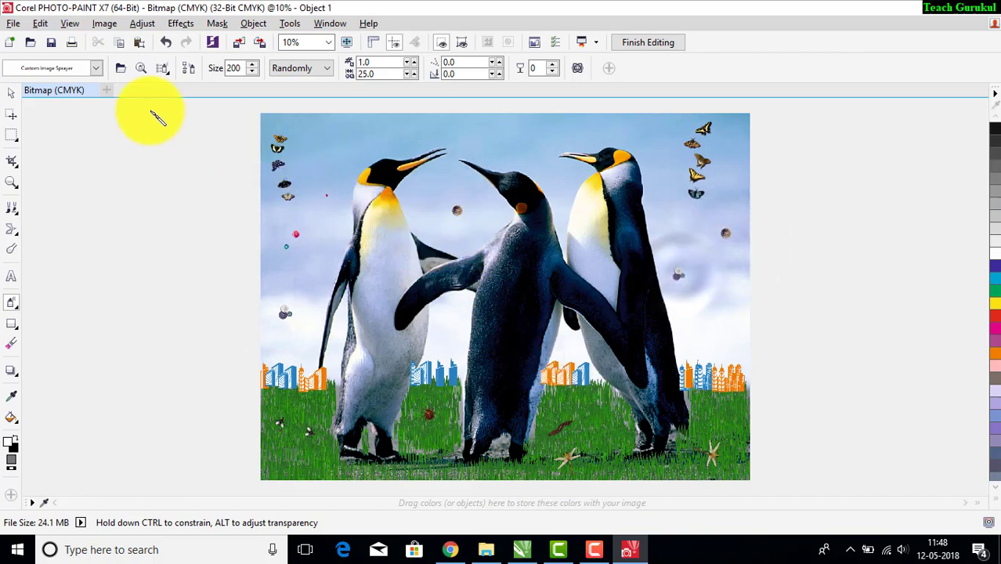
Step: Switch to the brown leaf sprayer preset and spray a small image left of the left penguin
click(94, 70)
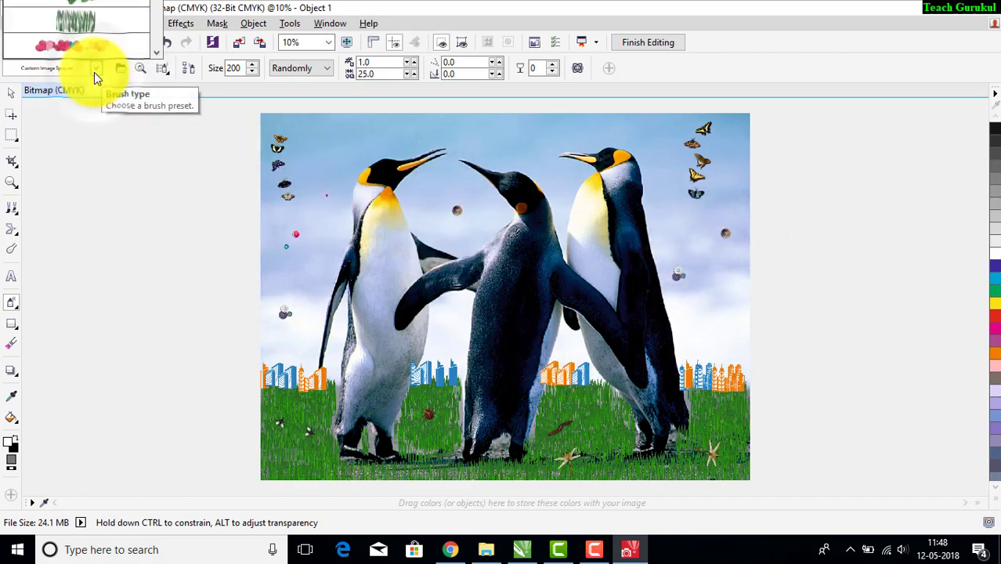
key(Down)
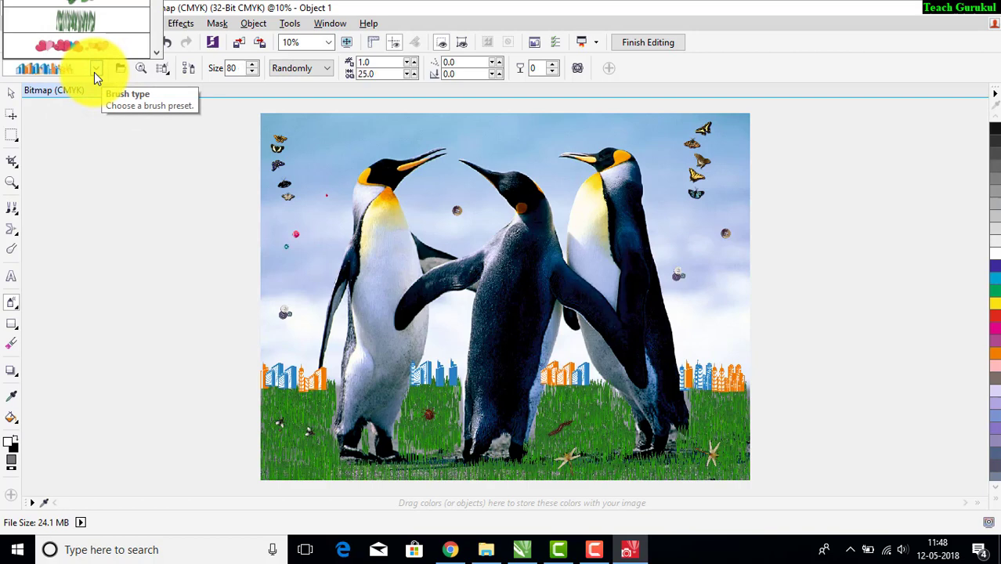
key(Down)
key(Down)
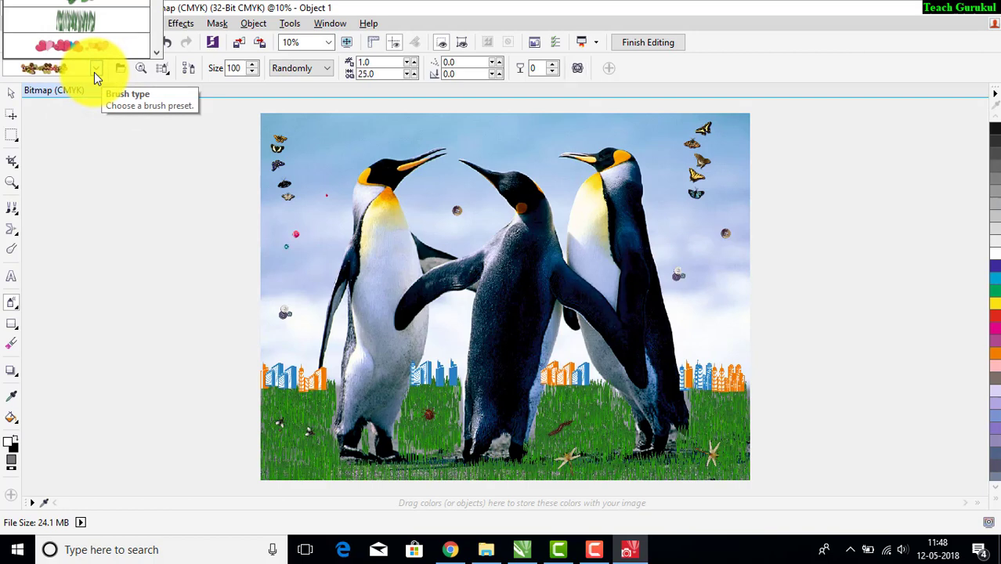
key(Down)
key(Return)
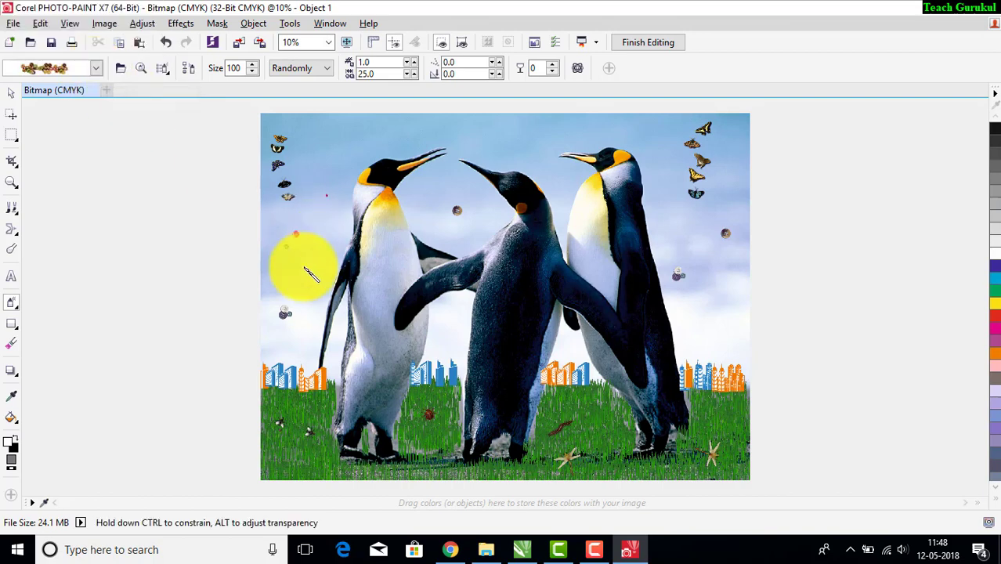
click(301, 266)
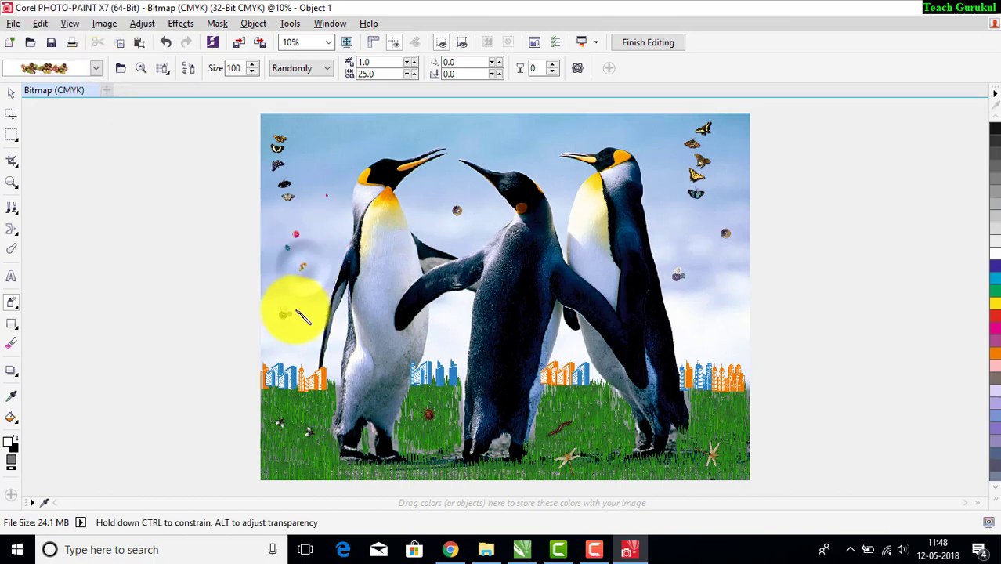
click(235, 68)
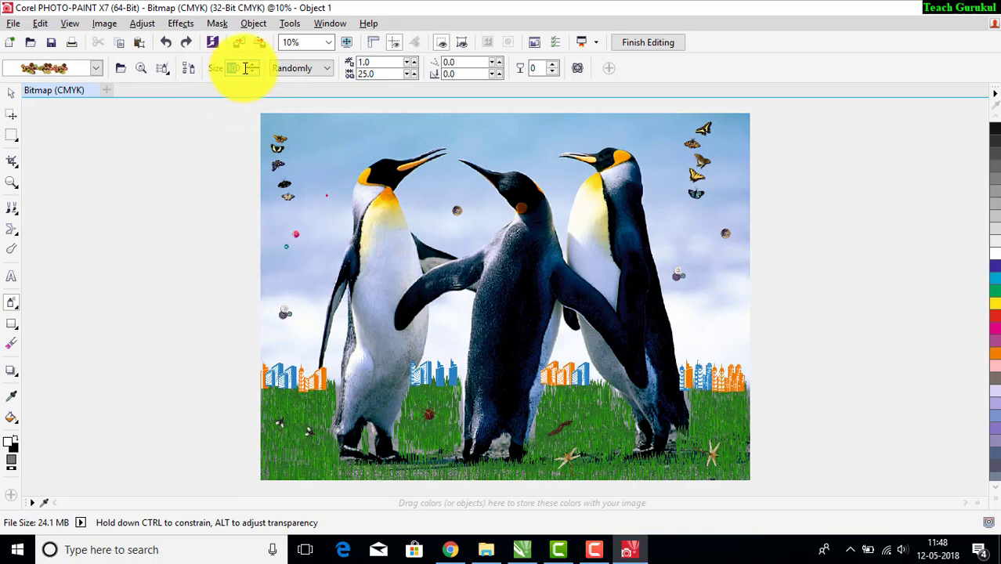
Step: Spray sweet-and-flower clusters at size 250, then 300, beside the left and right penguins
text(250)
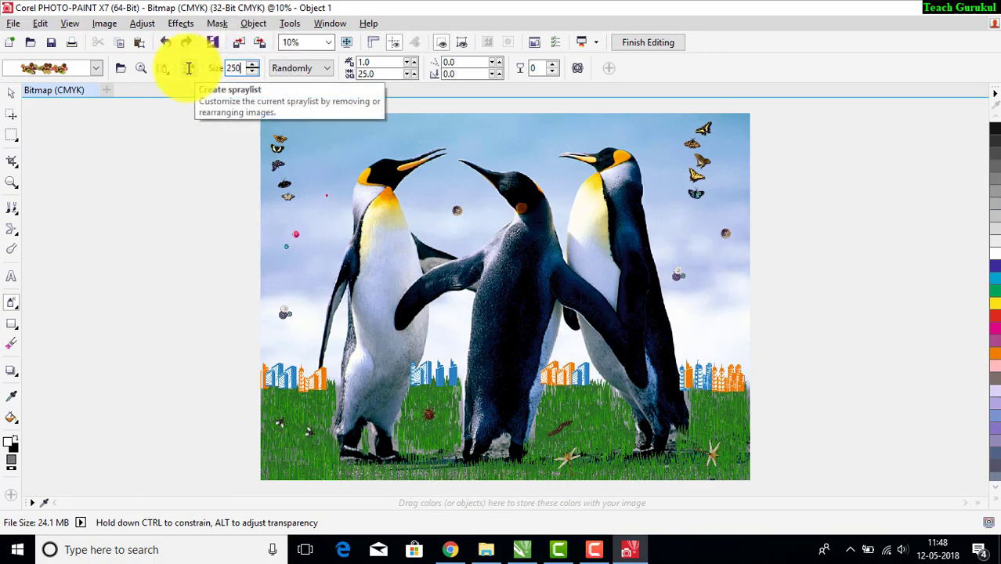
key(Return)
drag(289, 278, 312, 231)
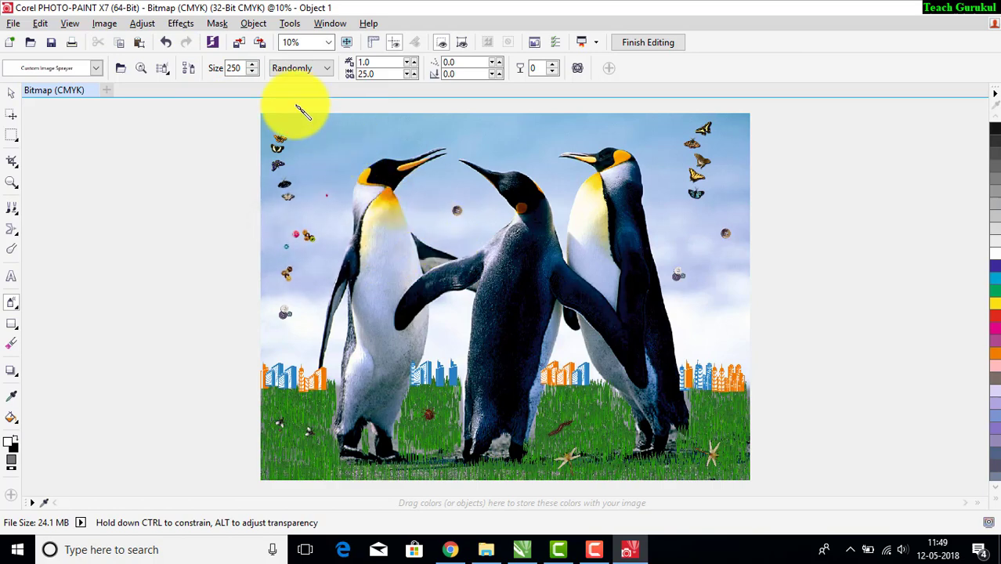
double_click(237, 69)
text(300)
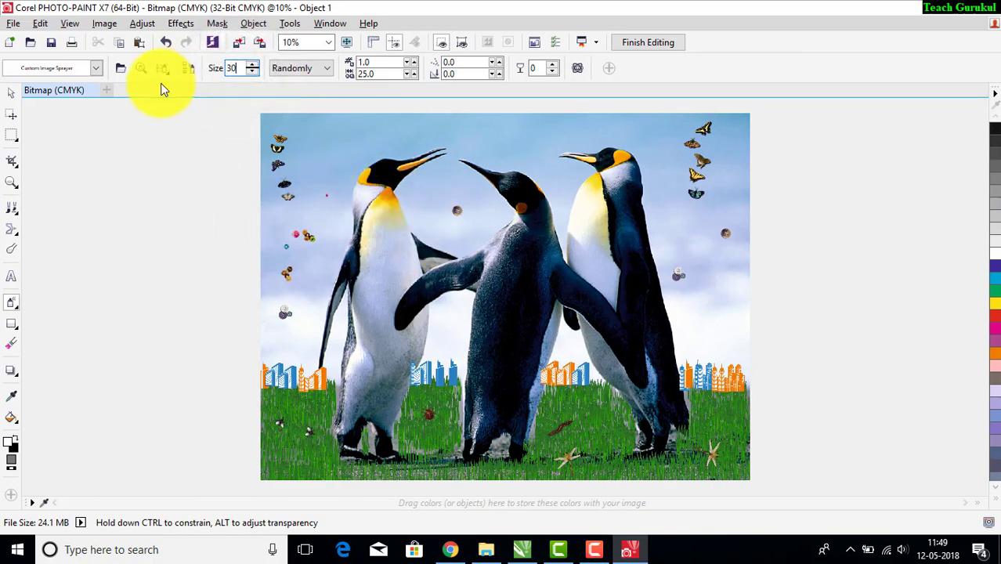
key(Return)
drag(284, 231, 323, 213)
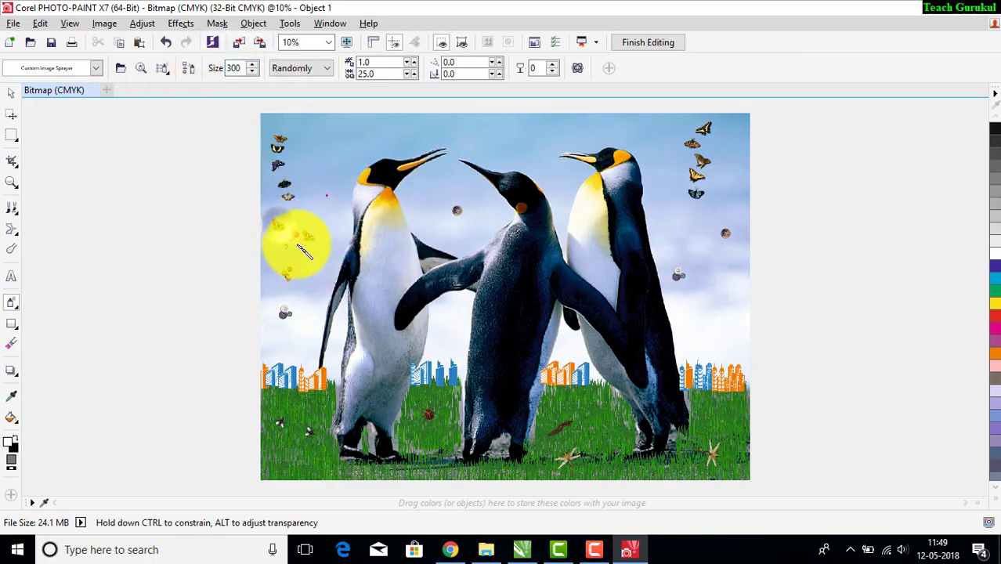
drag(719, 292, 677, 217)
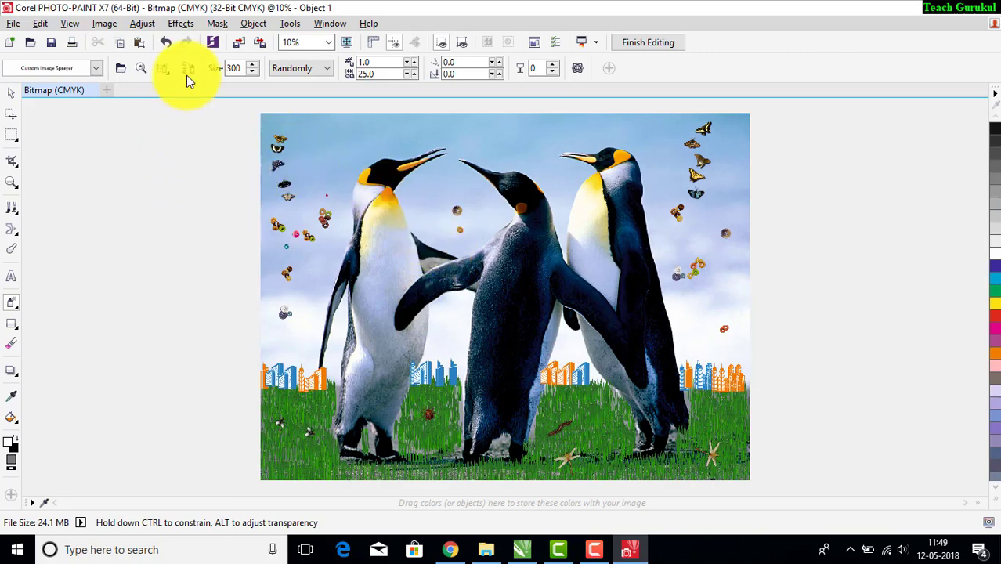
Step: Choose the green leaf preset from the image sprayer list
click(95, 68)
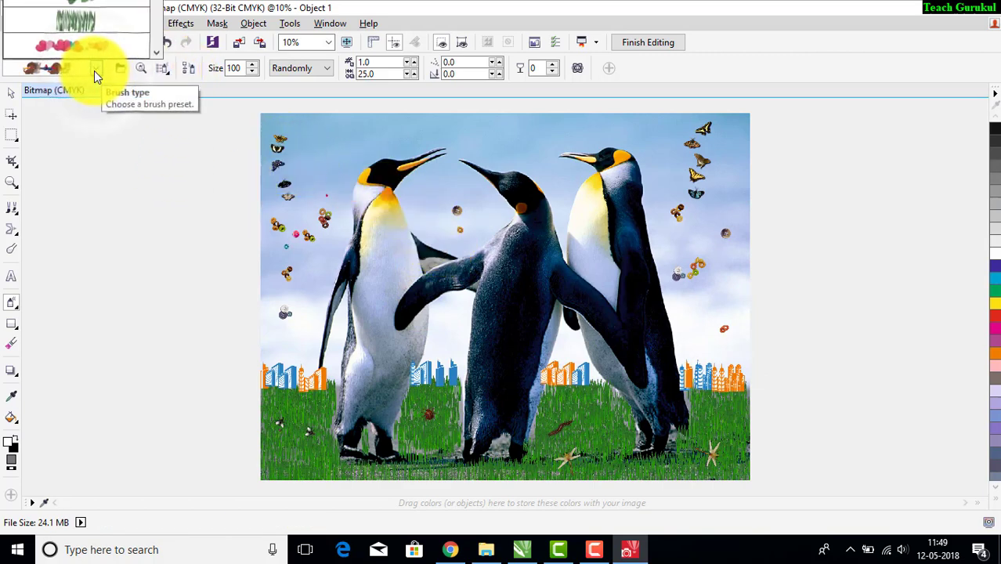
scroll(94, 70, down, 1)
scroll(94, 70, down, 1)
scroll(94, 70, down, 1)
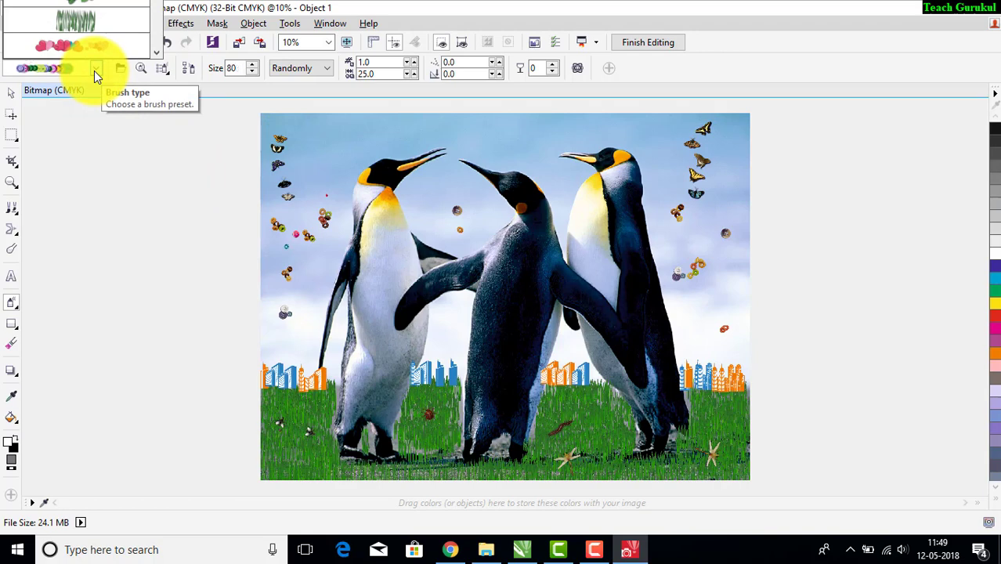
scroll(94, 71, down, 1)
scroll(94, 70, down, 1)
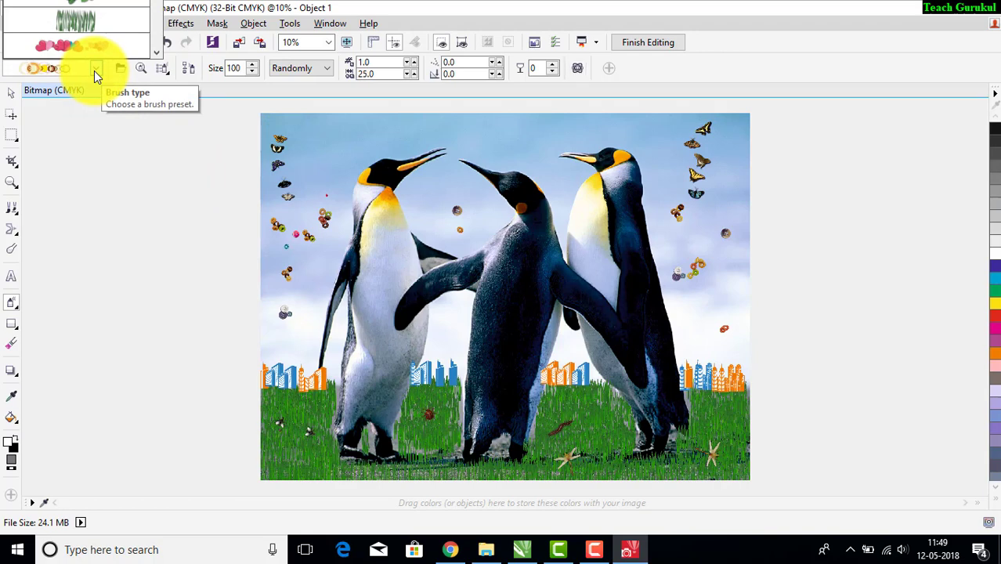
scroll(94, 70, down, 1)
scroll(94, 70, down, 1)
scroll(94, 70, down, 1)
scroll(94, 71, down, 1)
scroll(94, 70, down, 1)
scroll(94, 70, down, 1)
scroll(94, 70, down, 1)
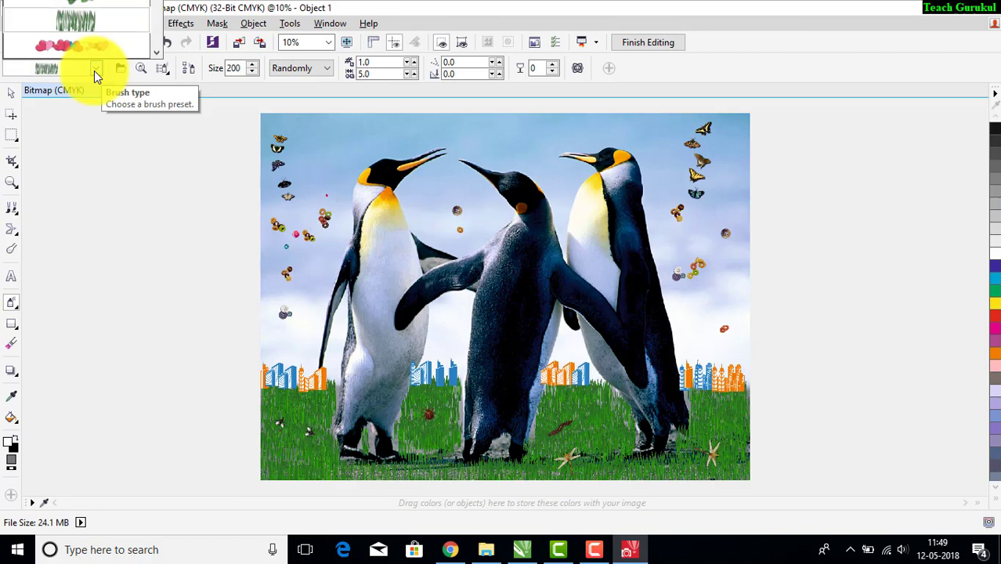
scroll(94, 70, down, 1)
scroll(94, 70, down, 1)
scroll(94, 70, up, 2)
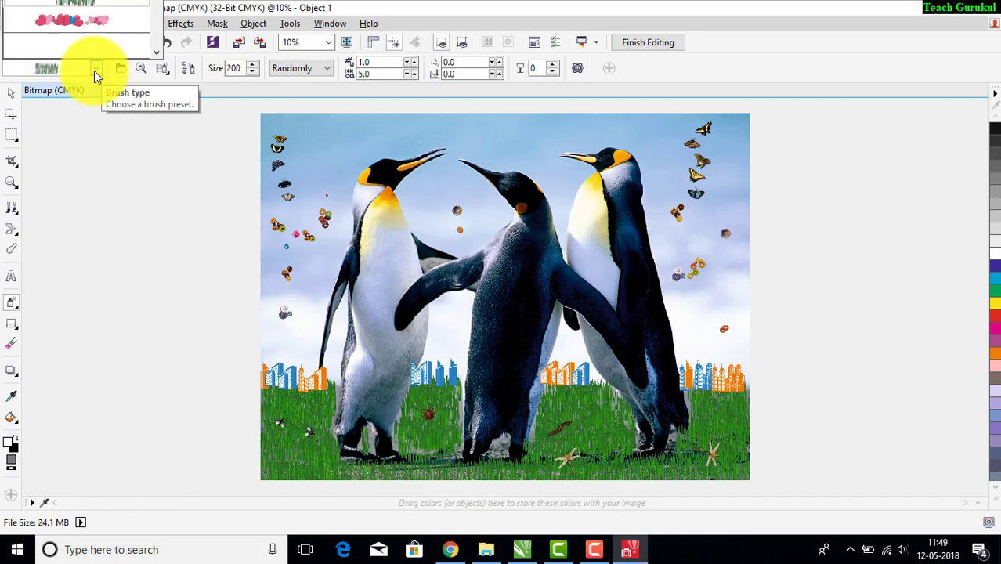
scroll(94, 70, up, 1)
click(94, 70)
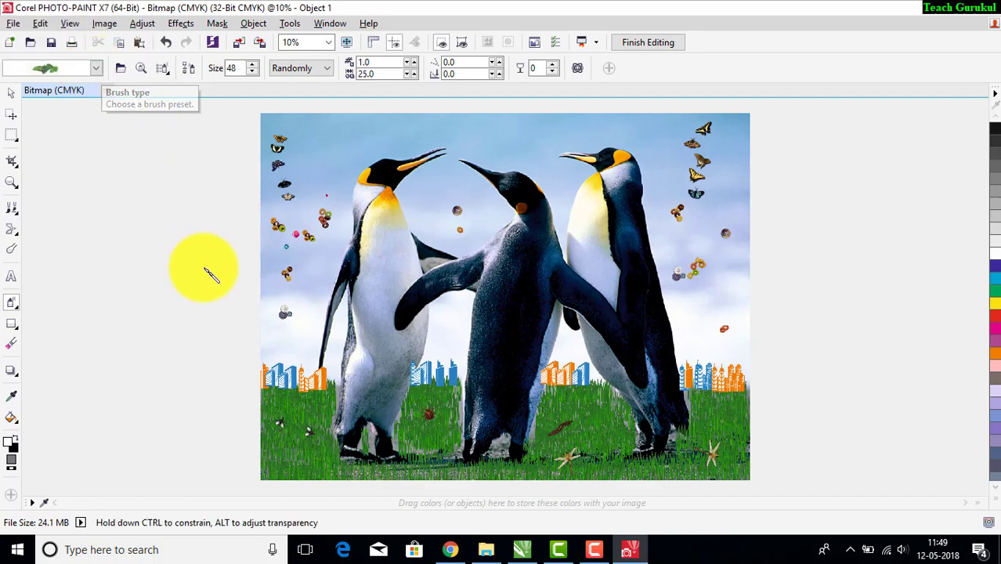
Step: Spray a size-200 leaf on the lower-left grass, then size-500 leaves beside both penguins
double_click(234, 68)
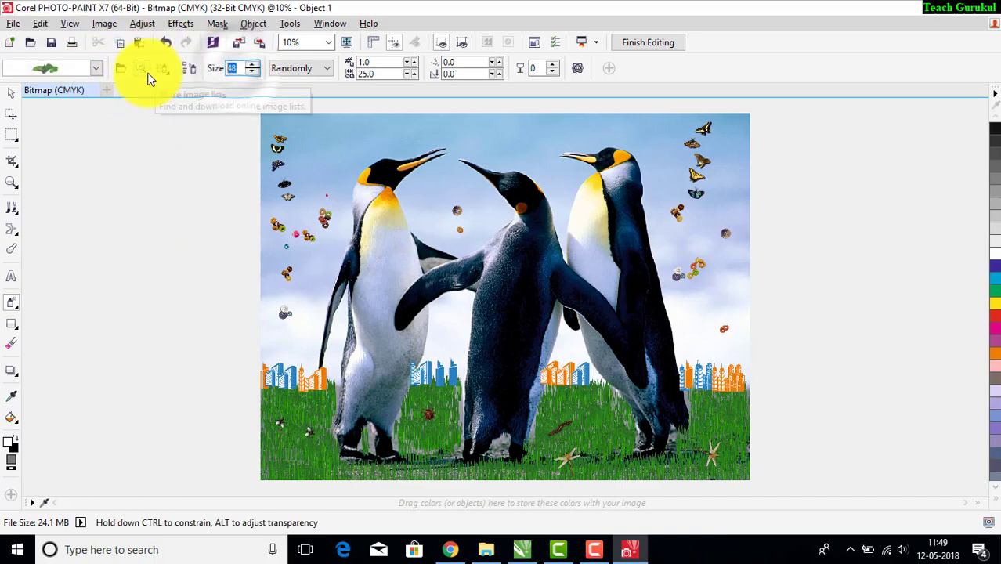
text(200)
key(Return)
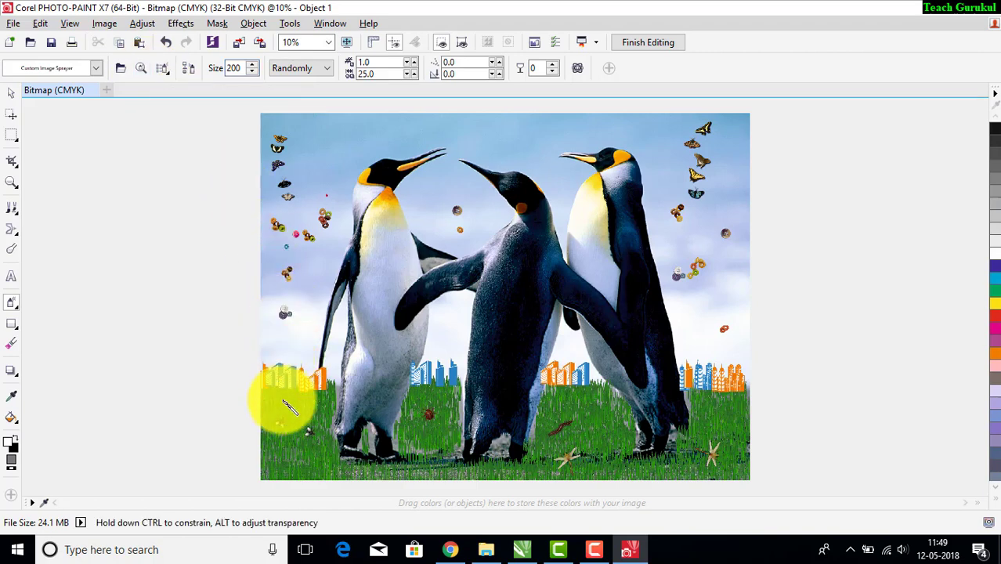
click(286, 409)
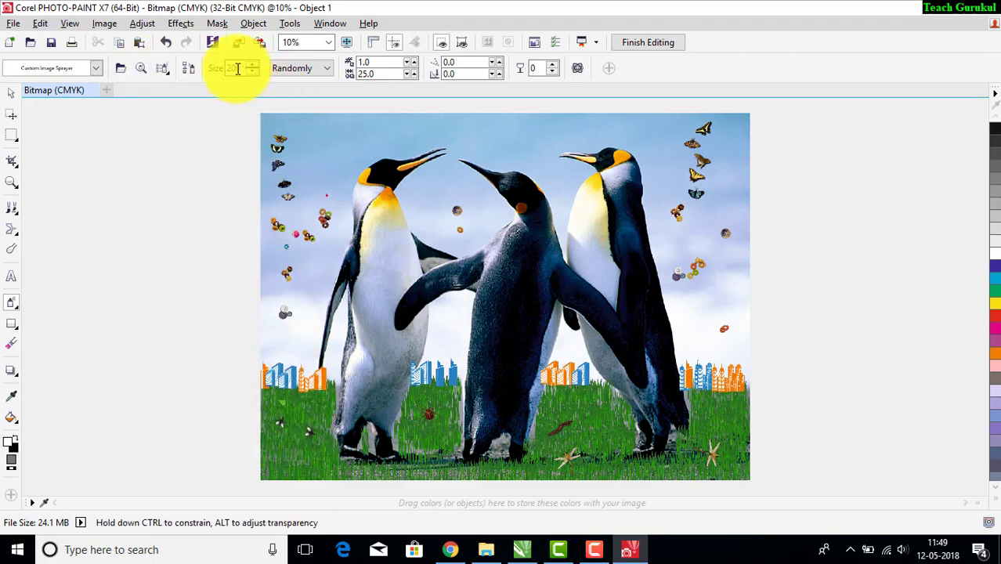
text(500)
key(Return)
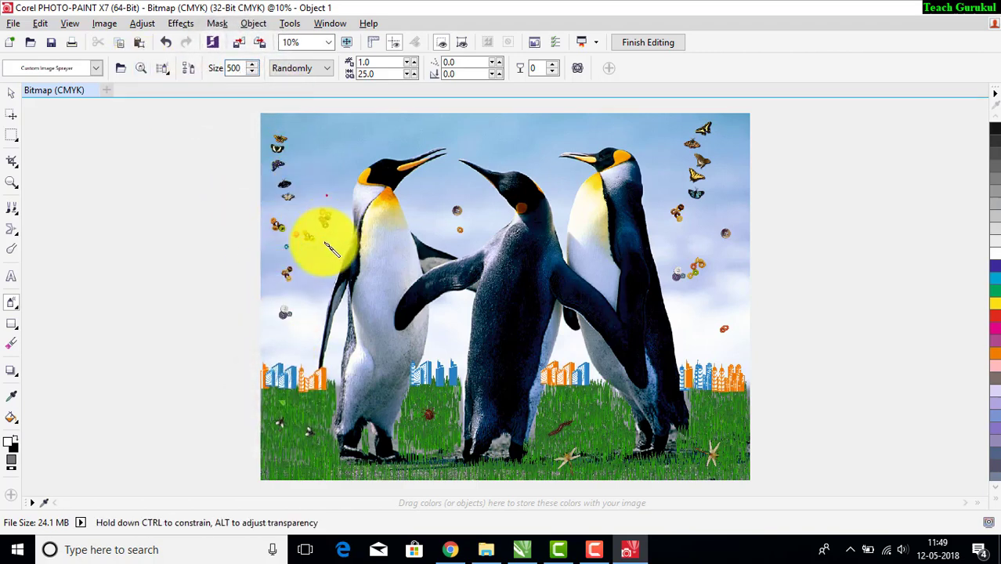
click(329, 249)
click(709, 304)
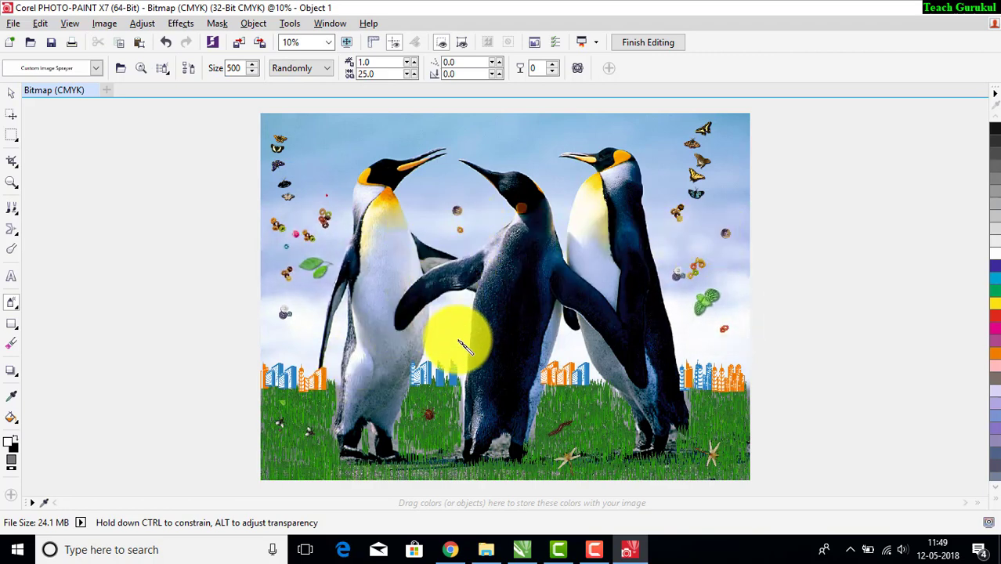
click(94, 68)
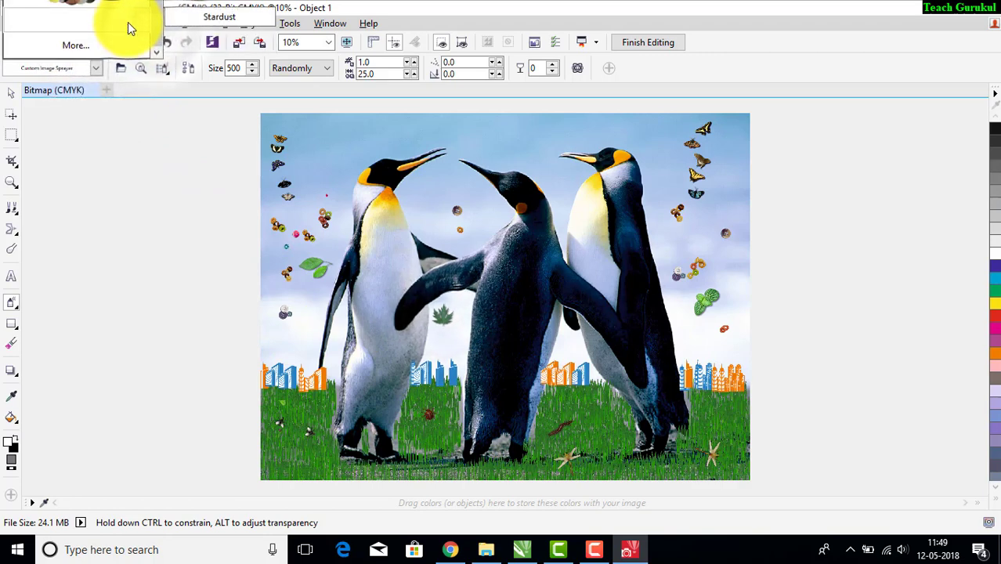
Step: Switch to another sprayer preset at size 200 and spray faint bubbles toward the middle penguin
click(128, 24)
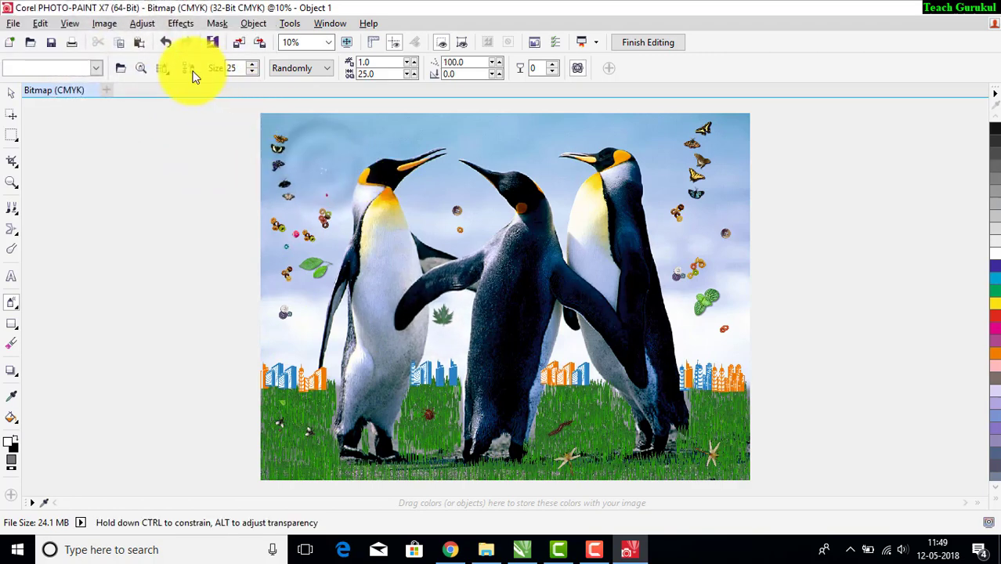
double_click(224, 69)
text(200)
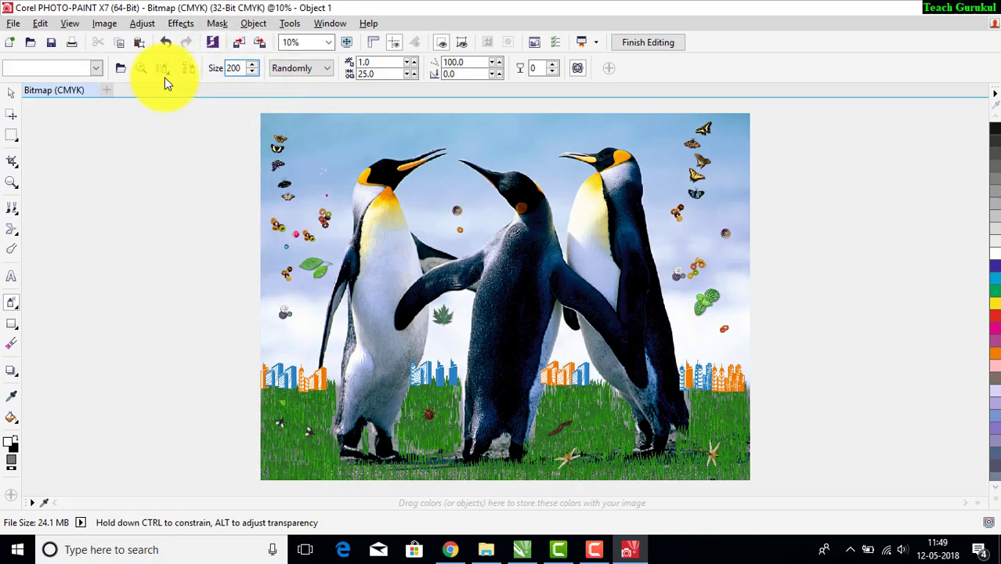
mouse_move(312, 148)
mouse_down()
mouse_move(736, 196)
mouse_move(521, 284)
mouse_move(565, 190)
mouse_move(409, 292)
mouse_move(423, 223)
mouse_move(279, 214)
mouse_move(325, 382)
mouse_move(284, 314)
mouse_up()
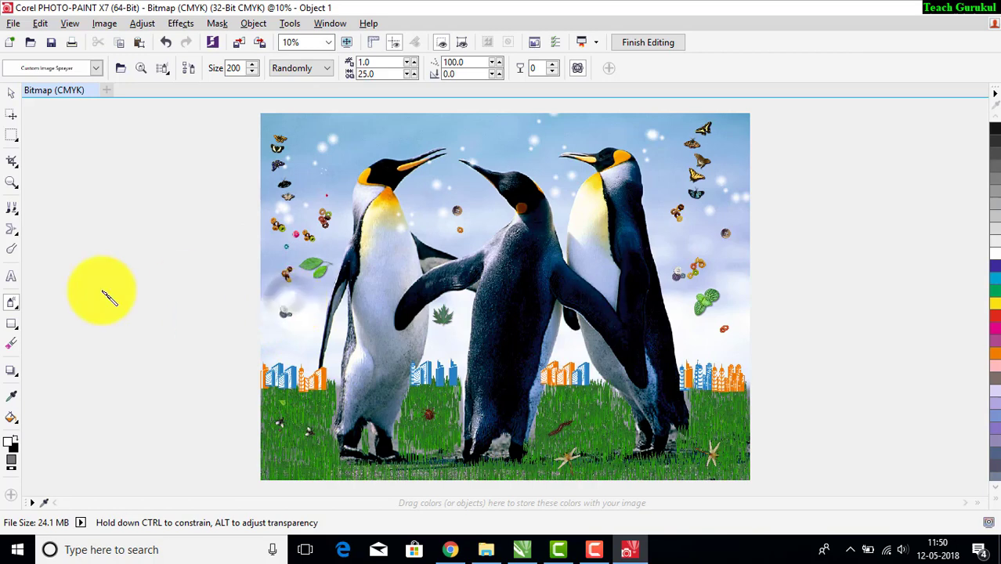
click(95, 69)
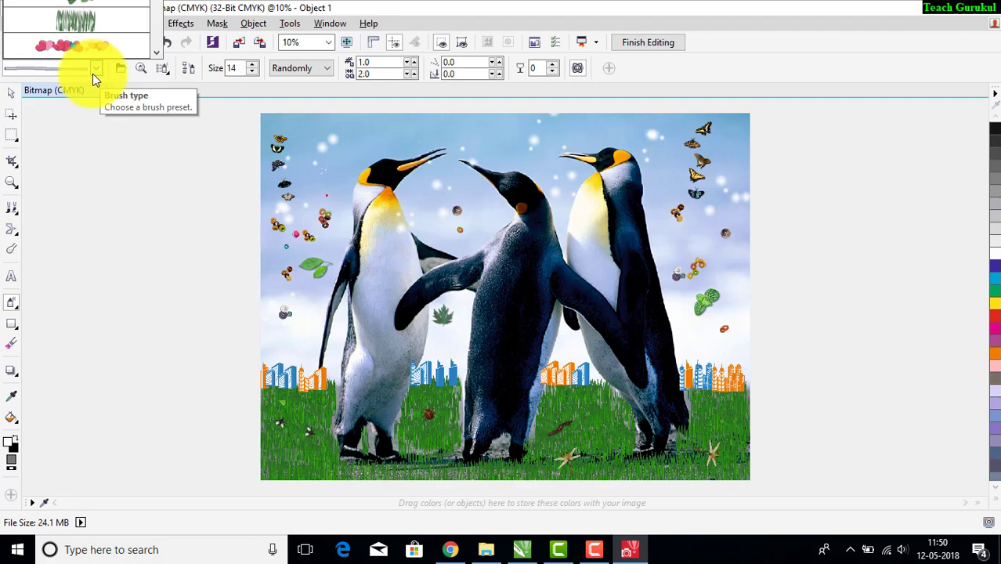
Step: Pick the colourful buttons preset at size 300 and spray buttons along the top and bottom edges
click(95, 69)
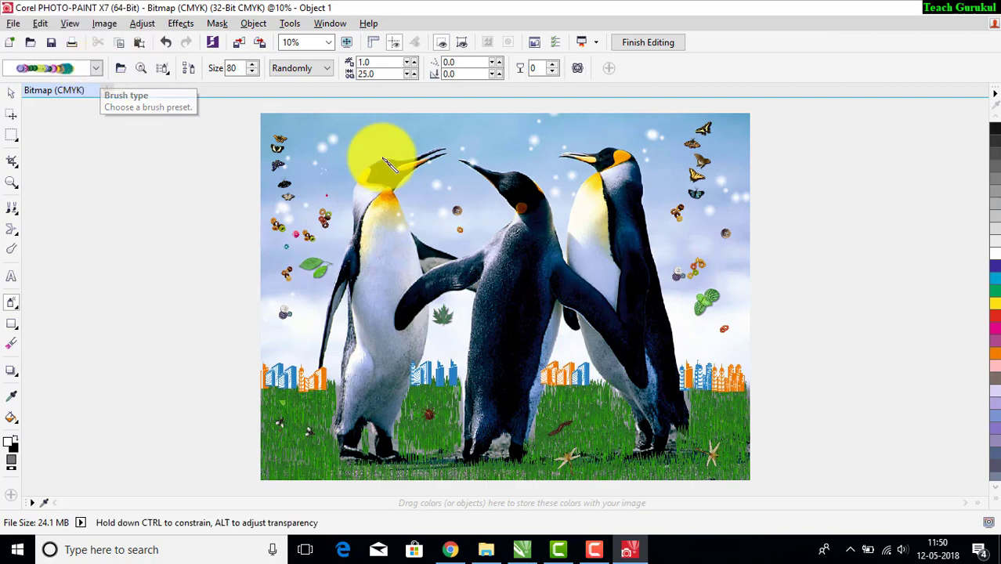
double_click(233, 68)
text(300)
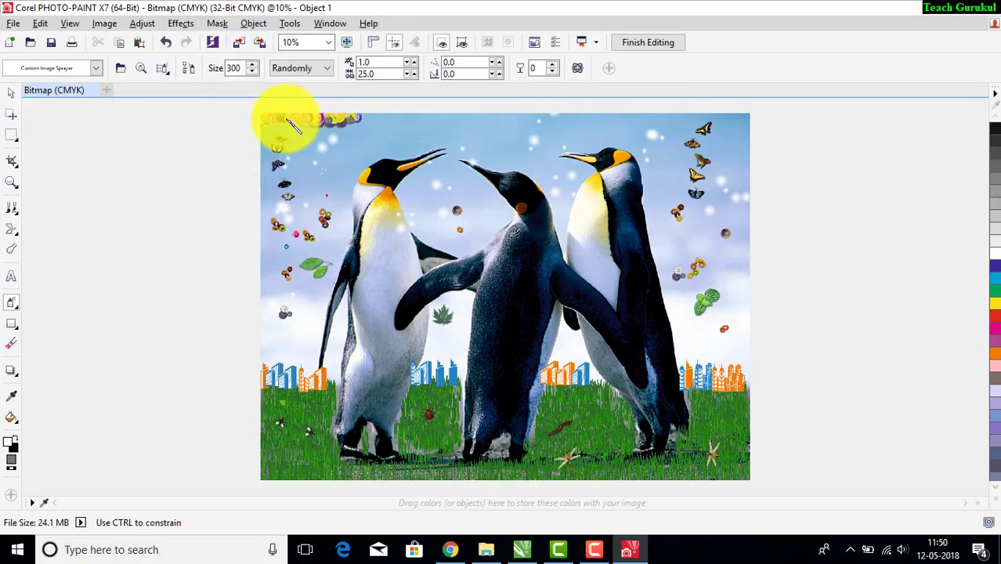
mouse_move(274, 119)
mouse_down()
mouse_move(437, 120)
mouse_move(259, 123)
mouse_move(552, 106)
mouse_move(424, 112)
mouse_move(543, 116)
mouse_move(661, 100)
mouse_move(748, 116)
mouse_move(451, 126)
mouse_move(744, 116)
mouse_move(249, 116)
mouse_up()
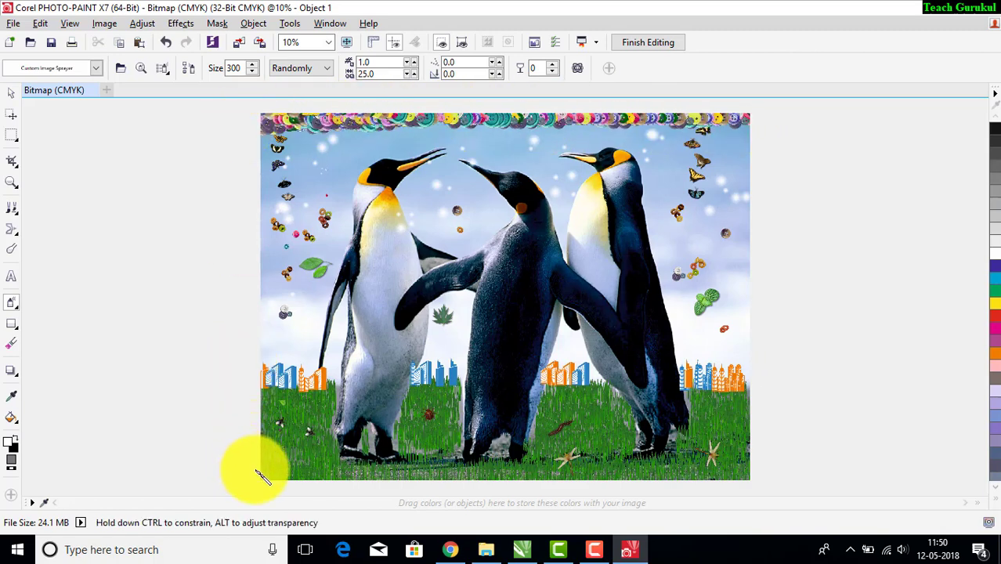
mouse_move(257, 473)
mouse_down()
mouse_move(782, 470)
mouse_move(432, 496)
mouse_move(257, 481)
mouse_move(360, 466)
mouse_move(447, 475)
mouse_move(329, 485)
mouse_up()
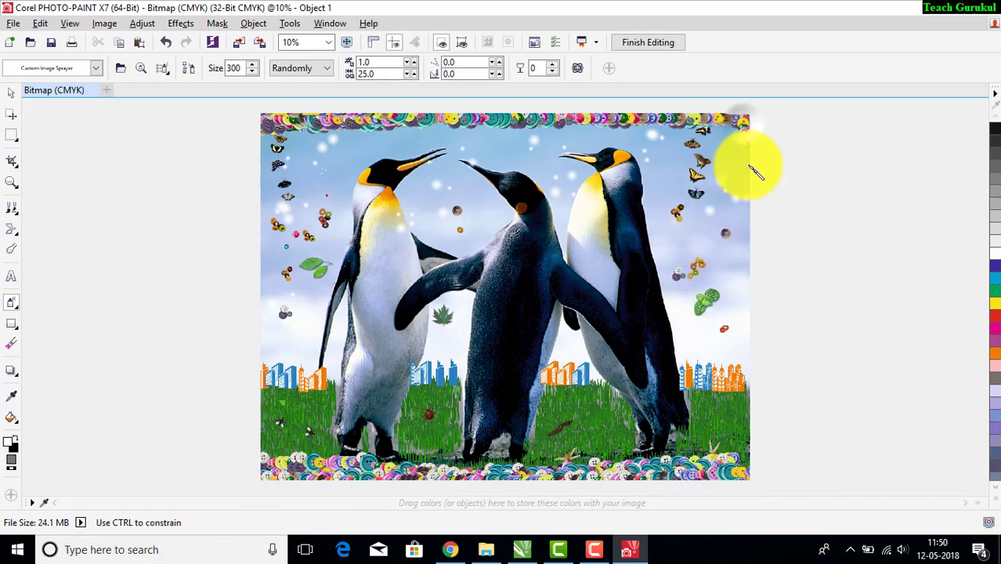
Step: Spray buttons down the right and left edges, undoing and redoing uneven strokes
mouse_move(754, 170)
mouse_down()
mouse_move(754, 476)
mouse_move(748, 134)
mouse_move(748, 190)
mouse_move(733, 147)
mouse_move(755, 168)
mouse_up()
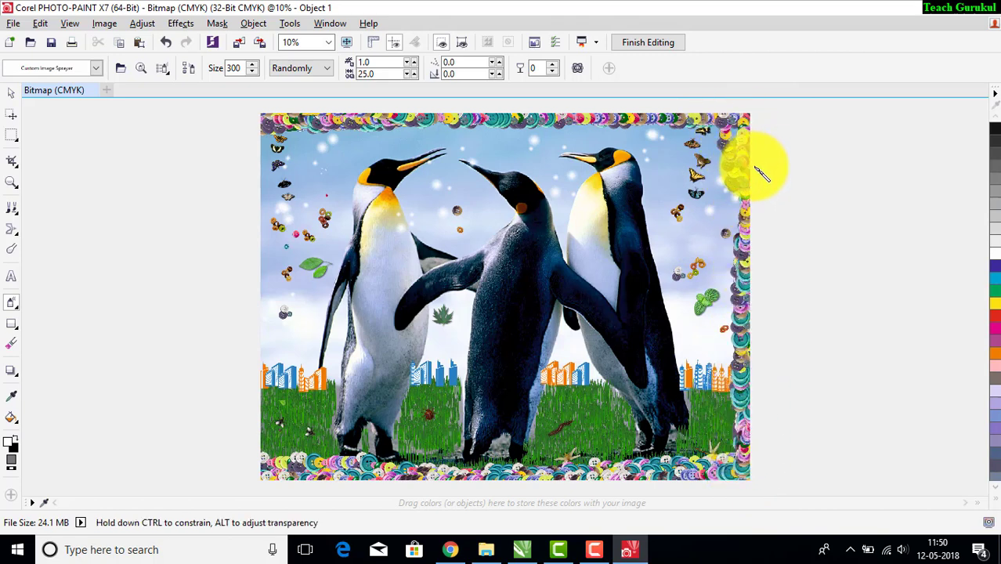
key(ctrl+z)
mouse_move(744, 132)
mouse_down()
mouse_move(750, 462)
mouse_move(748, 431)
mouse_up()
drag(749, 361, 744, 128)
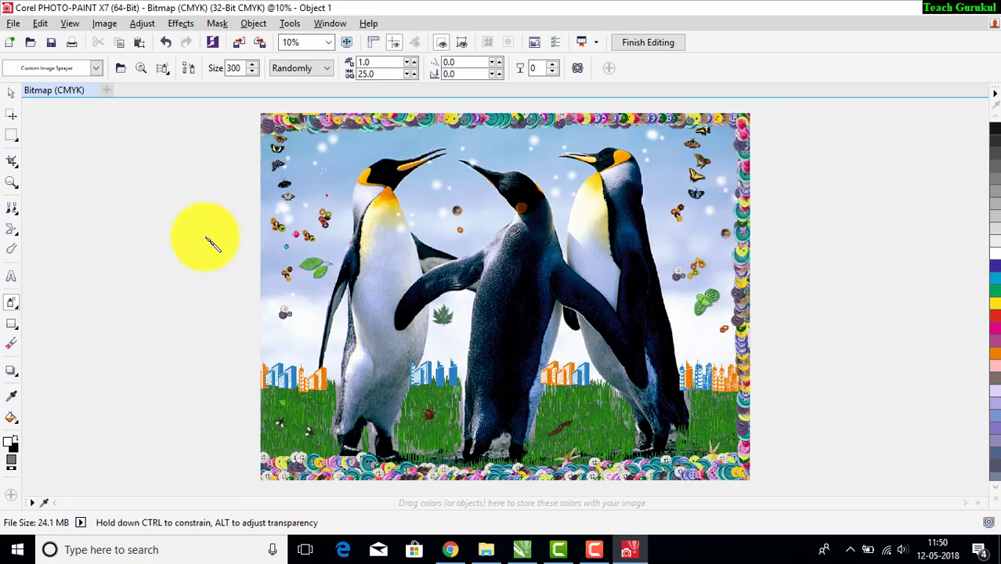
drag(267, 468, 266, 415)
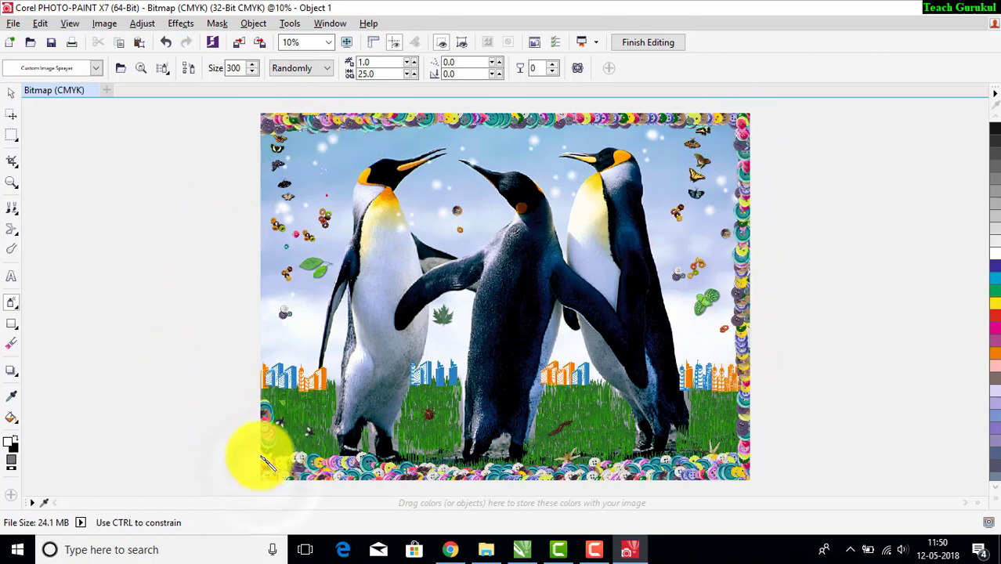
drag(266, 458, 274, 120)
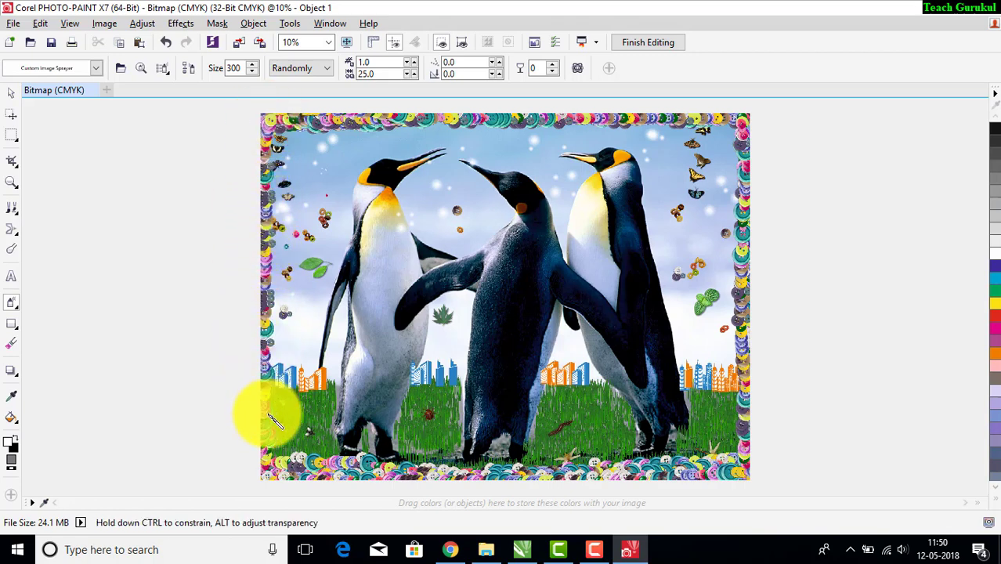
drag(267, 413, 278, 138)
key(ctrl+z)
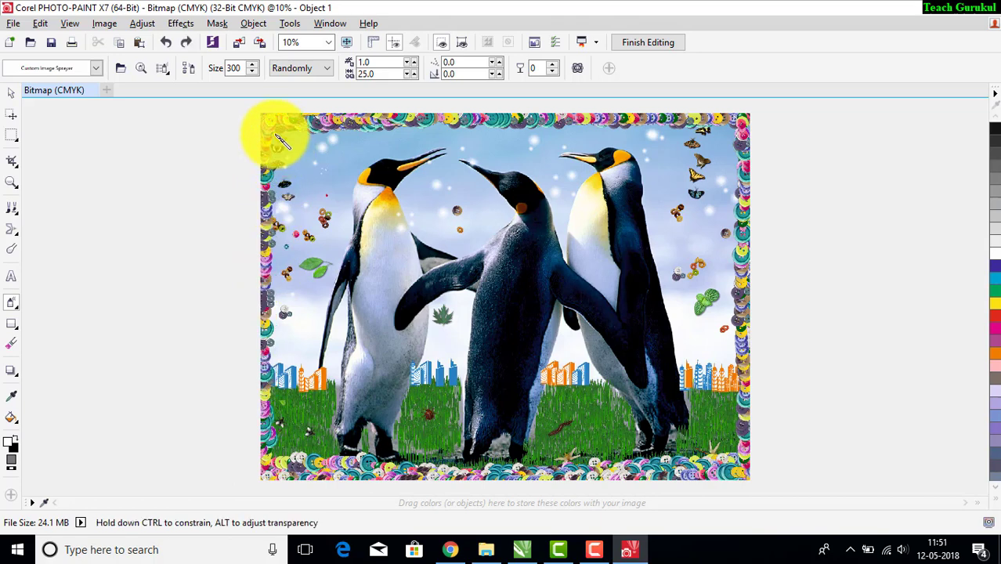
mouse_move(275, 445)
mouse_down()
mouse_move(254, 138)
mouse_move(256, 154)
mouse_up()
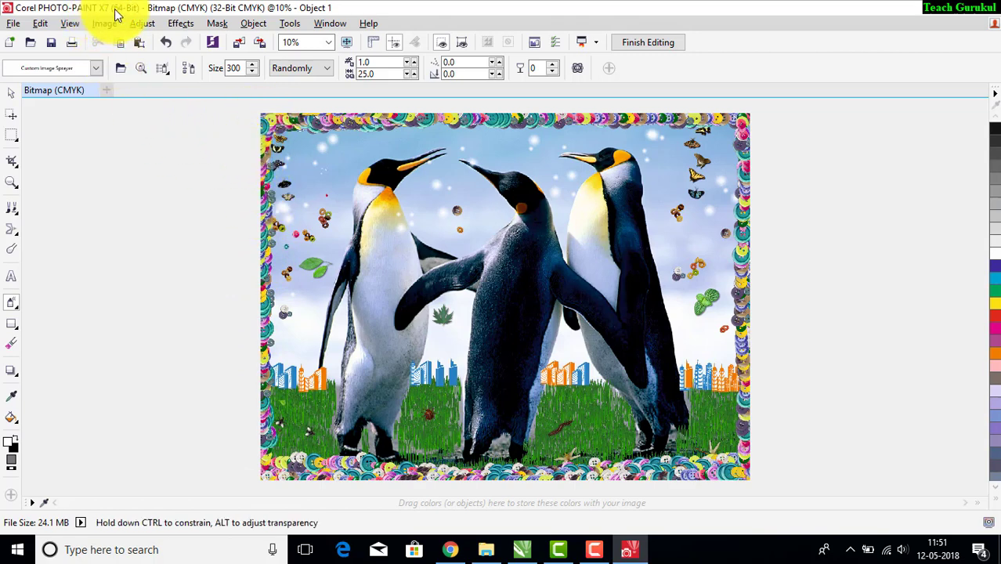
Step: Apply the Plastic texture effect with Depth 48, Highlight 65 and Smoothness 73
click(178, 24)
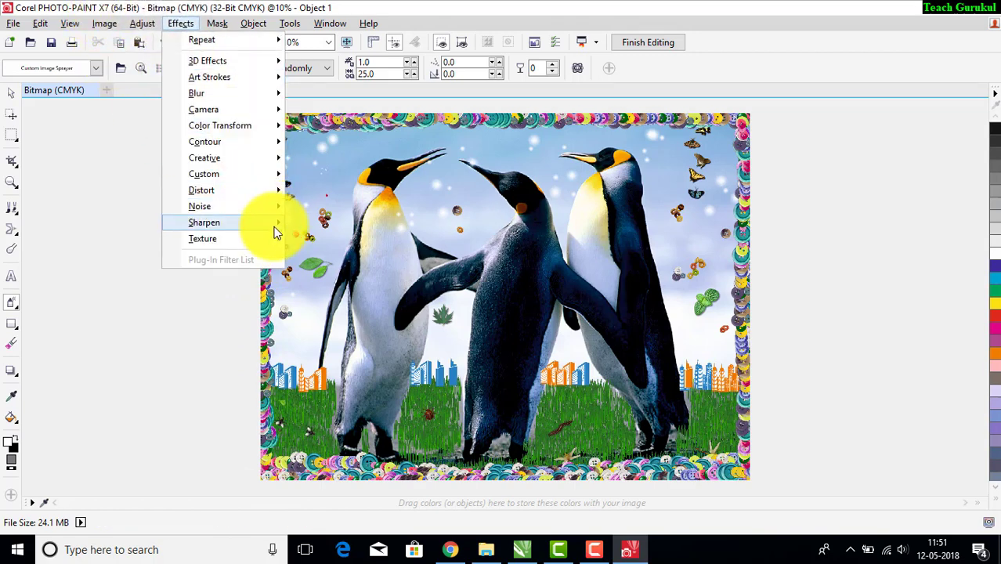
mouse_move(203, 238)
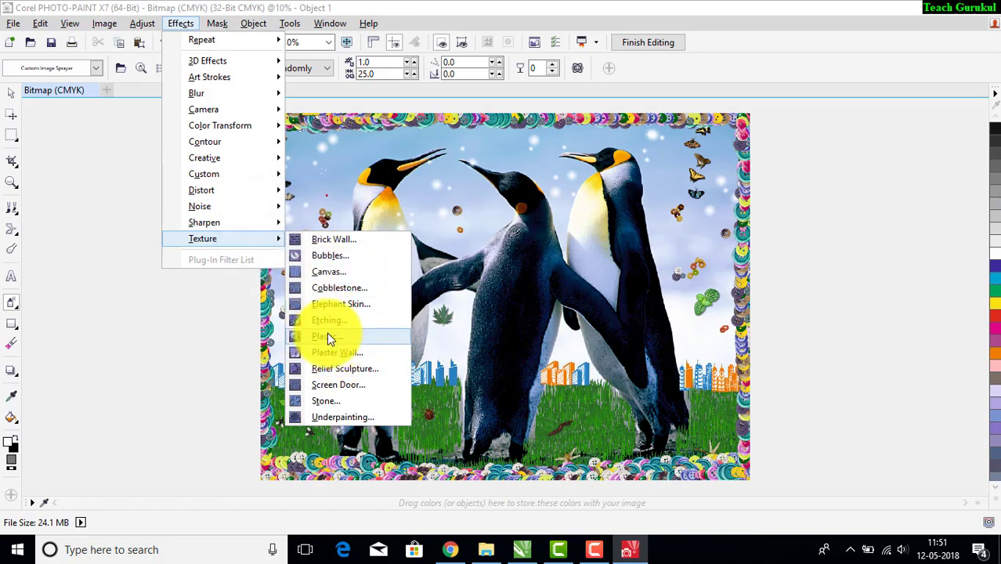
click(327, 334)
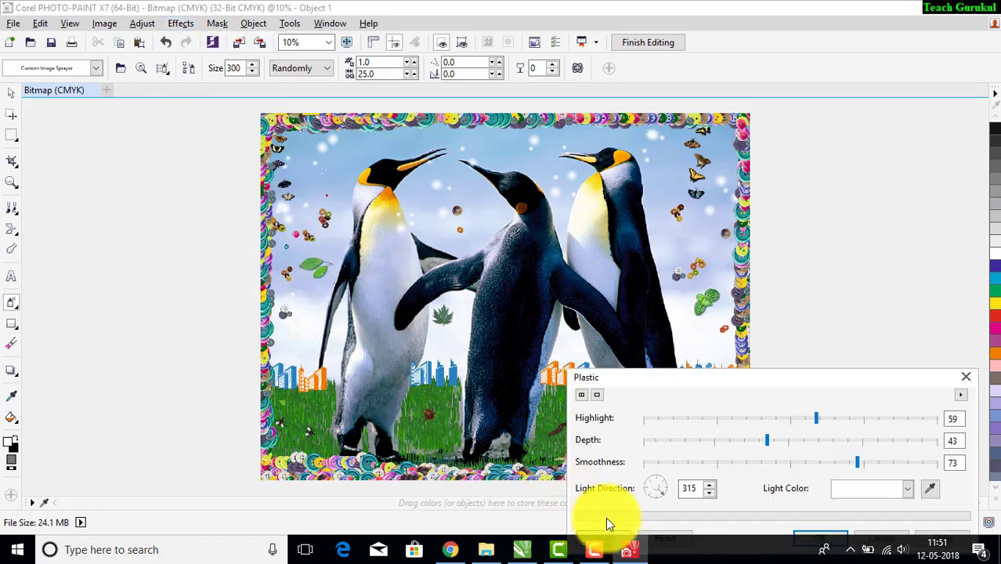
drag(671, 378, 690, 346)
click(638, 506)
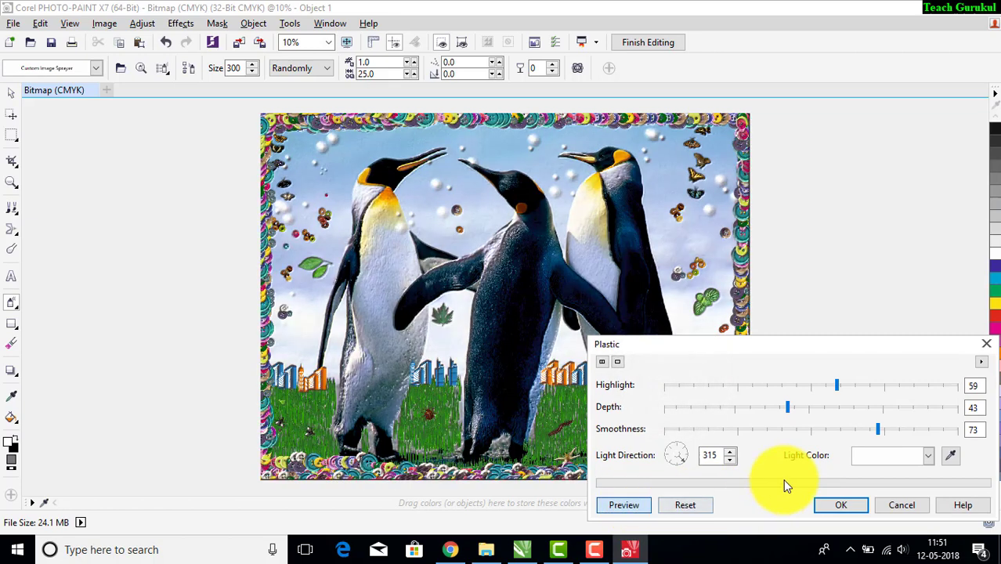
drag(799, 409, 802, 407)
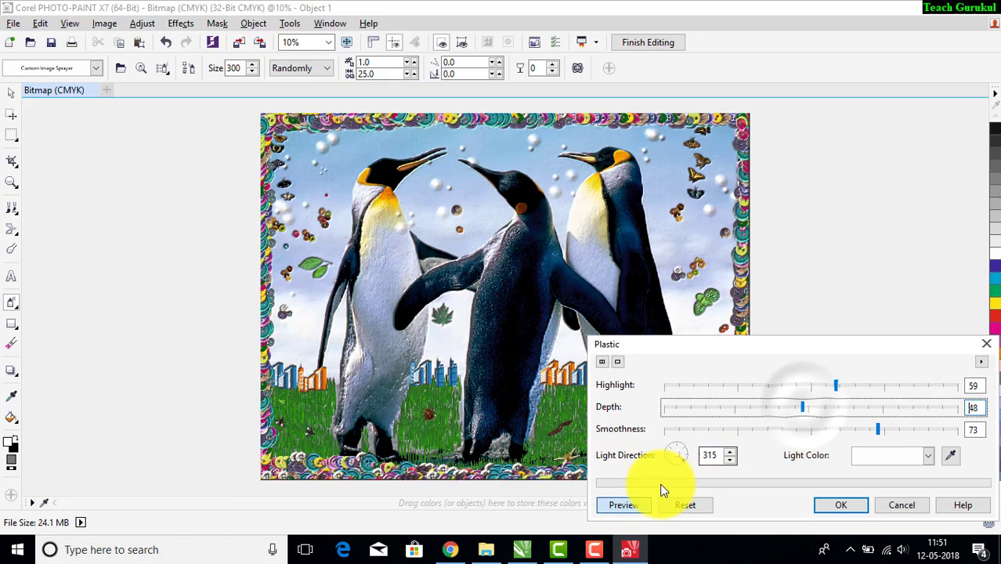
click(641, 505)
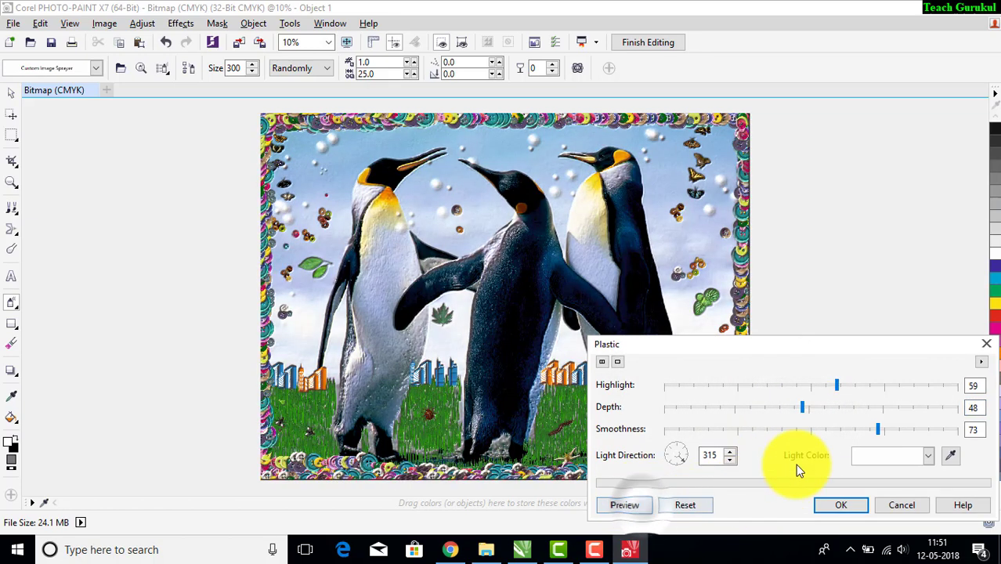
click(633, 505)
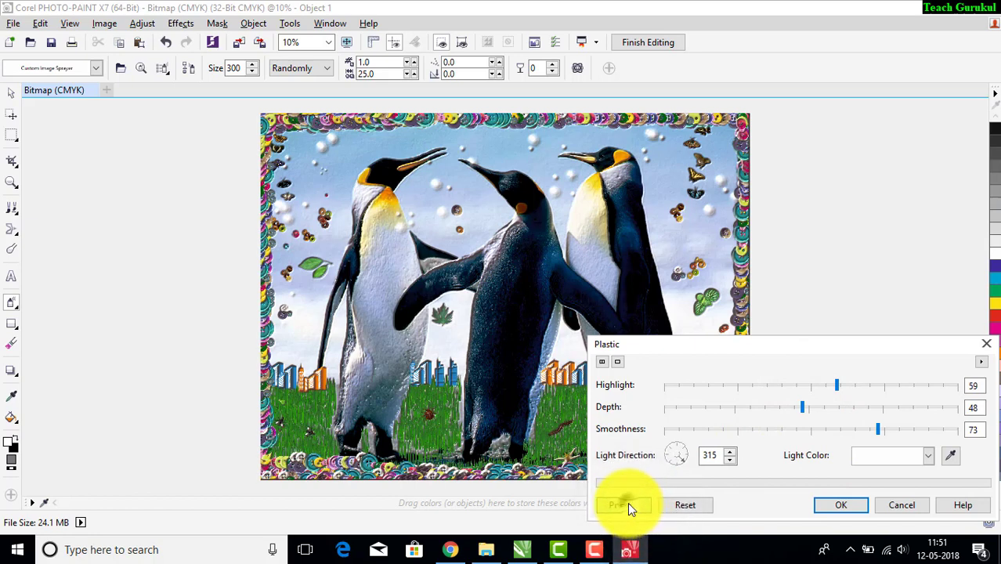
drag(836, 384, 852, 385)
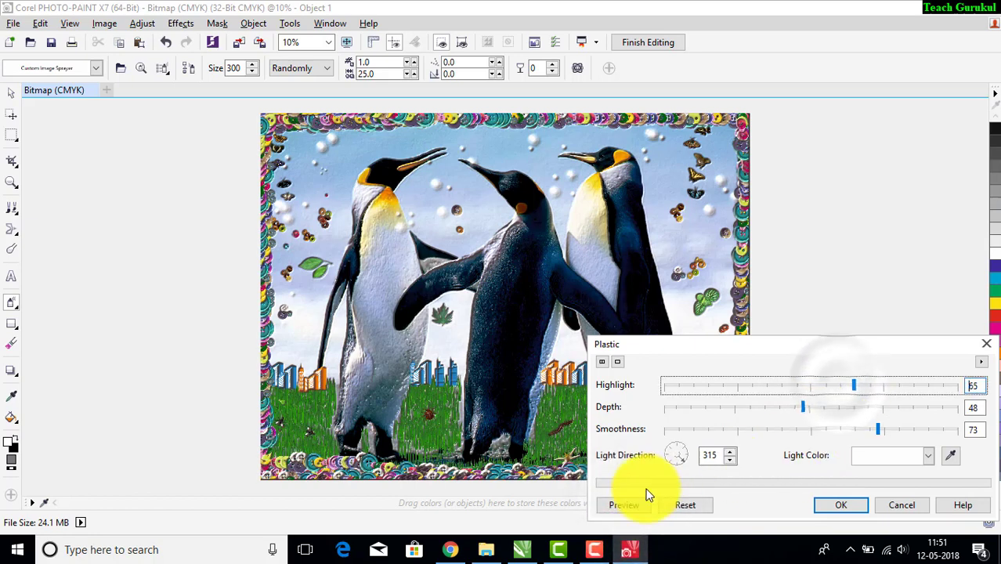
click(636, 508)
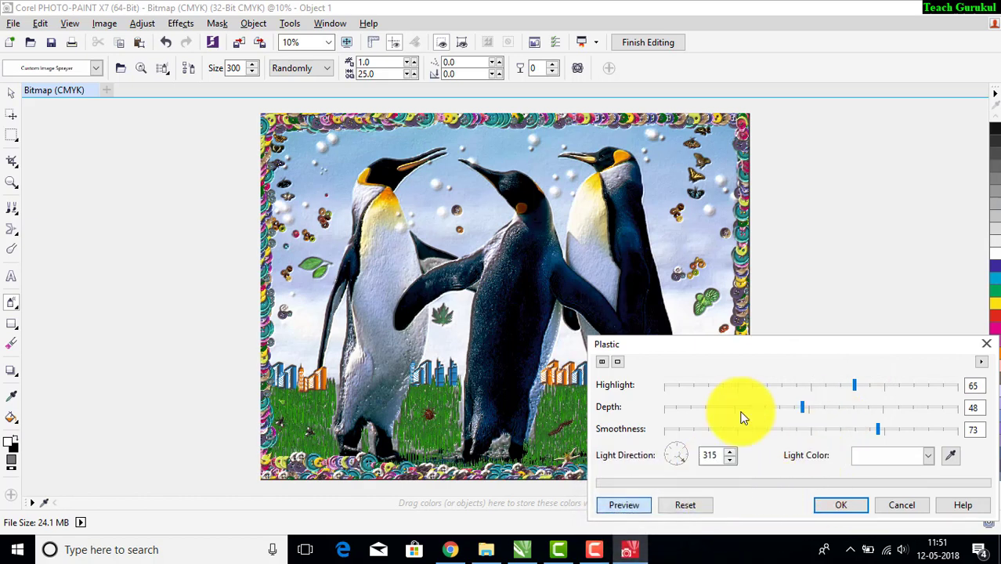
mouse_move(735, 342)
mouse_down()
mouse_move(787, 358)
mouse_move(756, 330)
mouse_up()
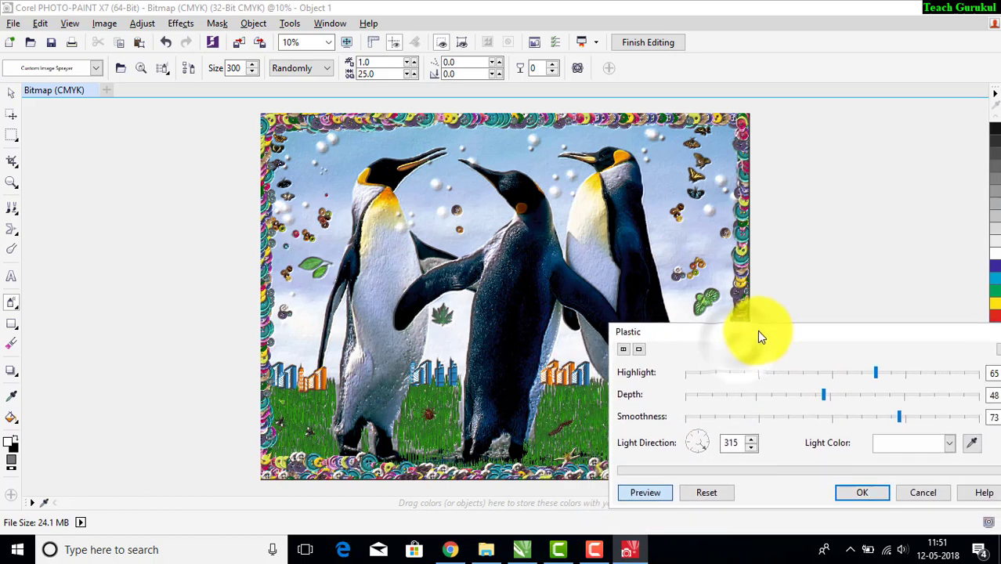
click(852, 493)
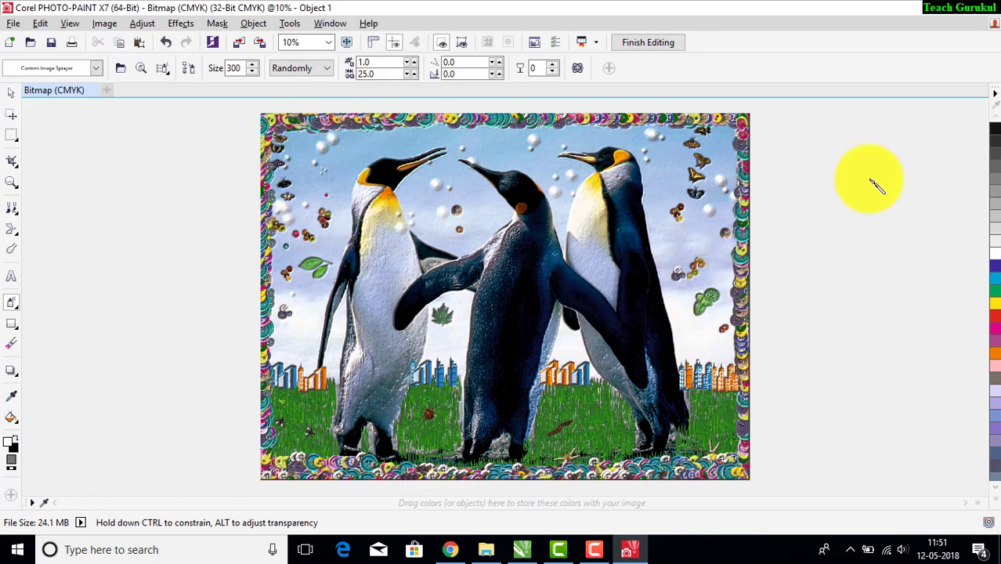
Step: Close PHOTO-PAINT and save the changes to Bitmap (CMYK)
click(996, 13)
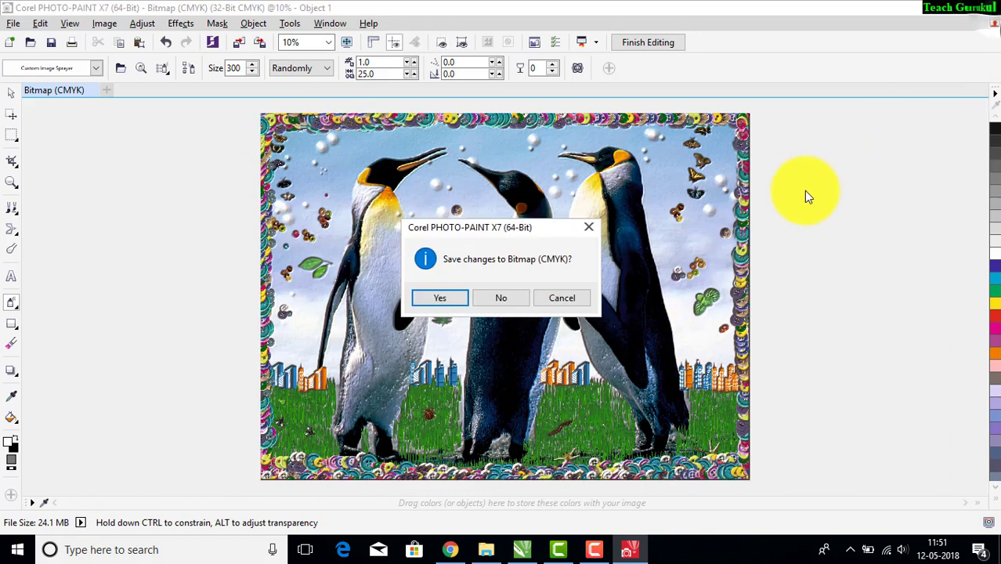
click(437, 296)
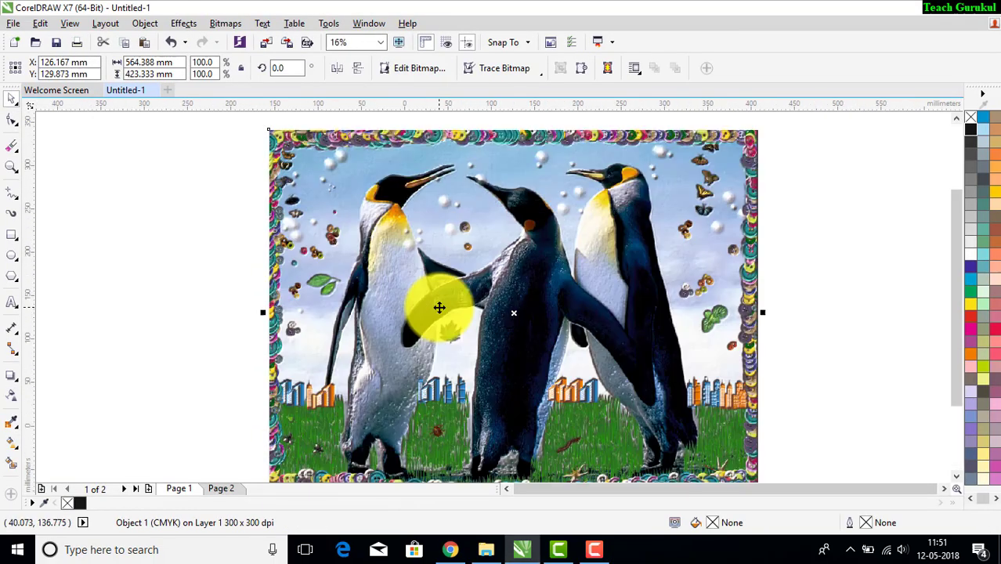
Step: Pull the original undecorated photo out from behind the decorated one and delete it
drag(448, 319, 445, 319)
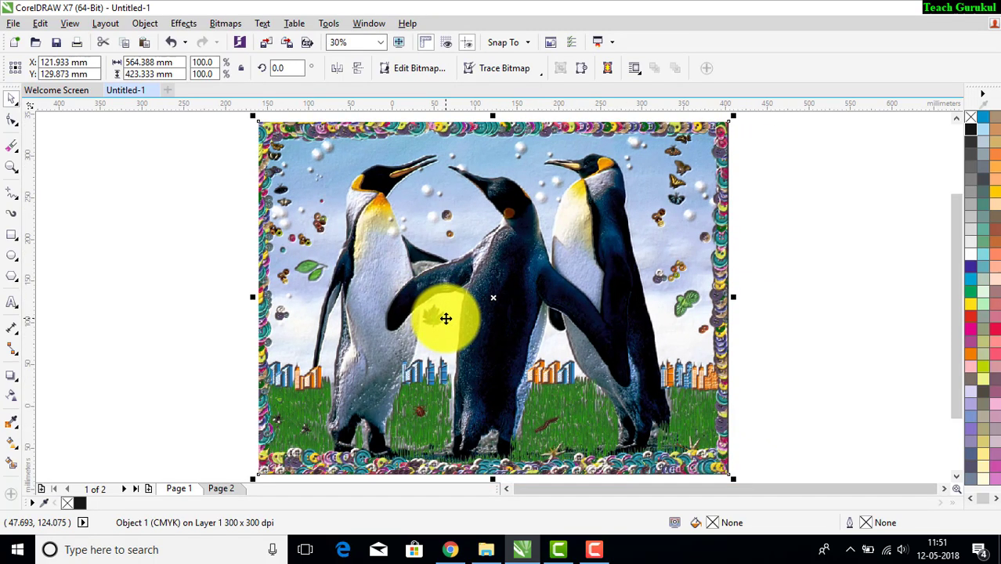
scroll(458, 321, down, 3)
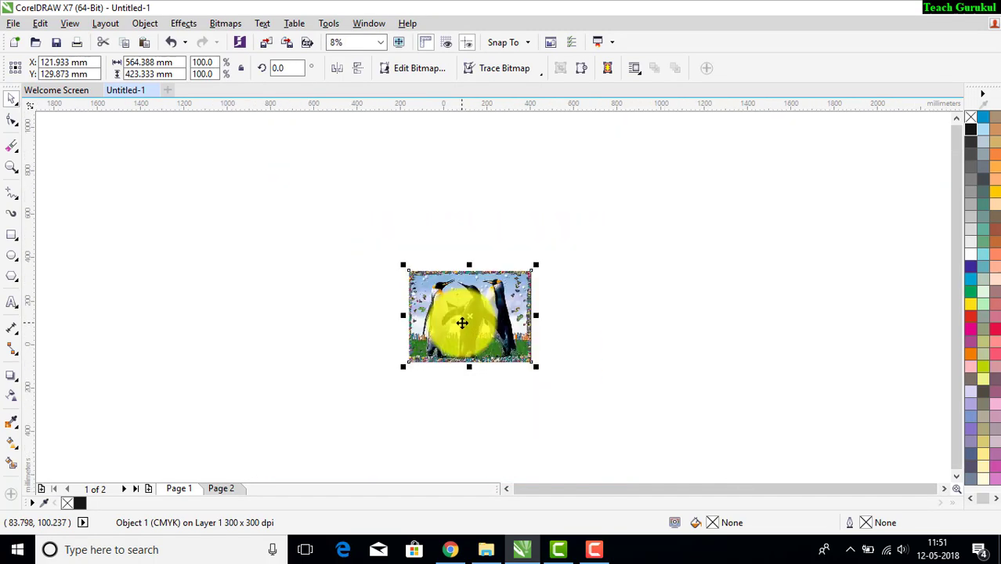
drag(462, 323, 335, 328)
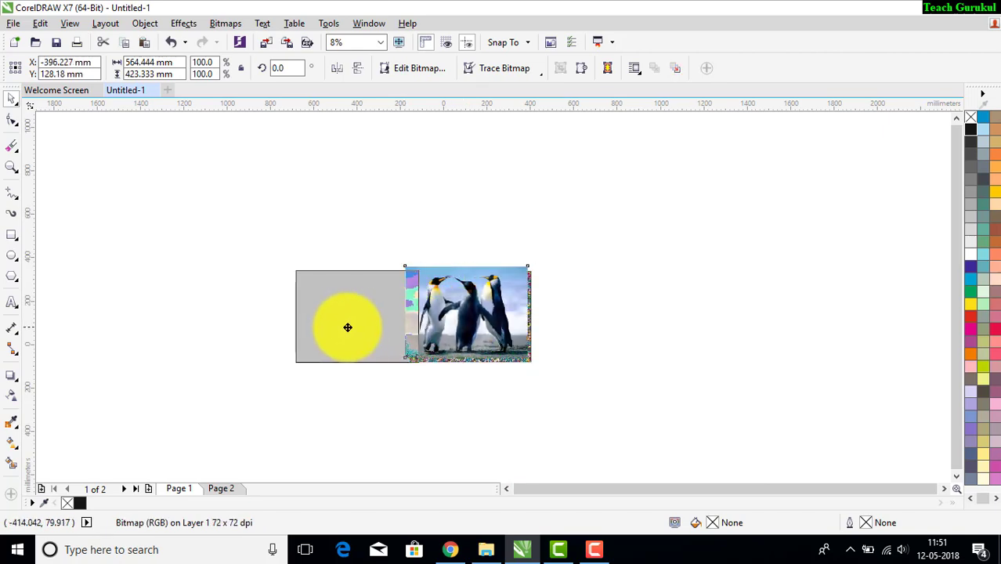
scroll(345, 323, up, 2)
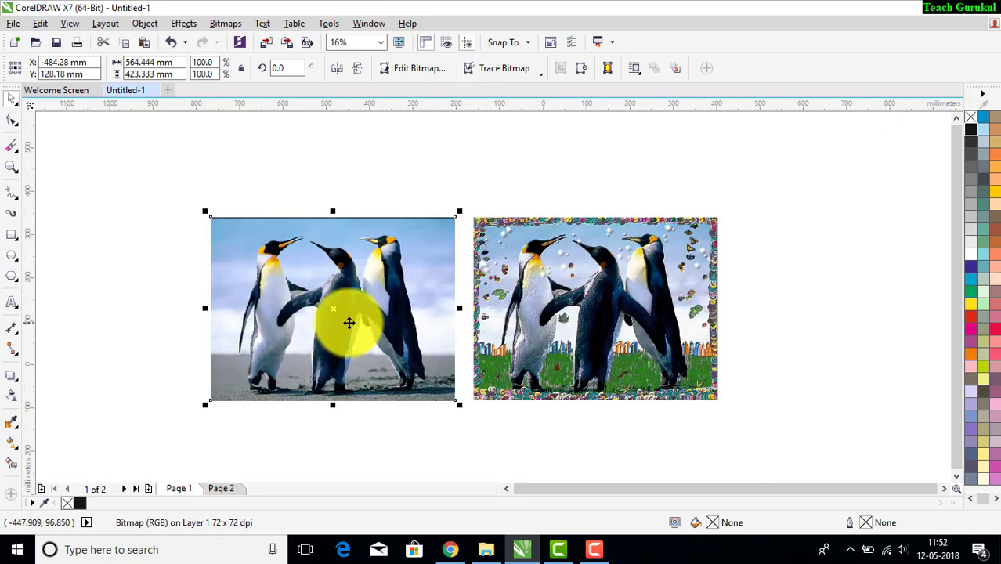
scroll(350, 323, up, 2)
scroll(349, 322, down, 2)
key(Delete)
click(521, 333)
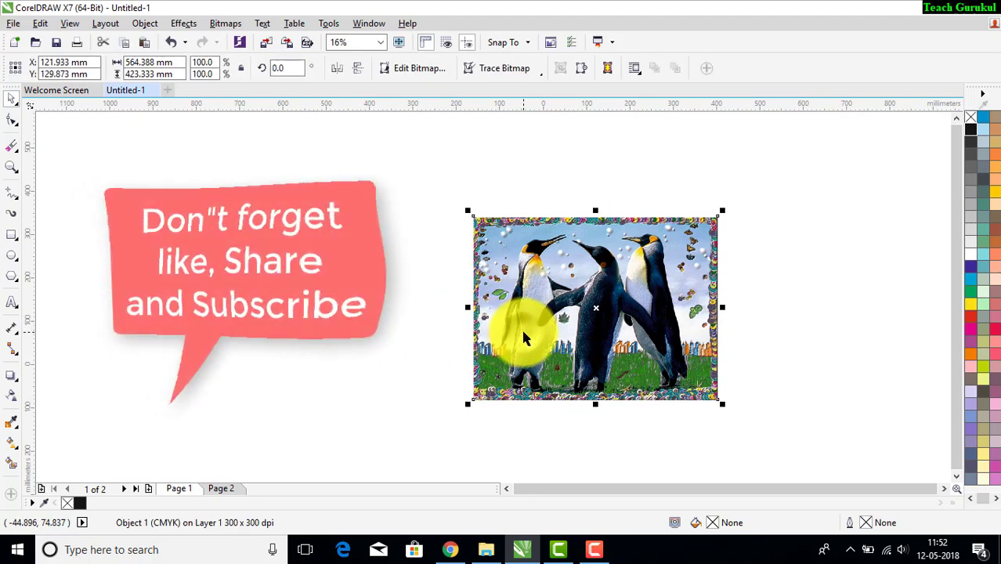
Step: Zoom to the selected decorated photo and view it in full-screen preview
key(shift+F2)
key(F9)
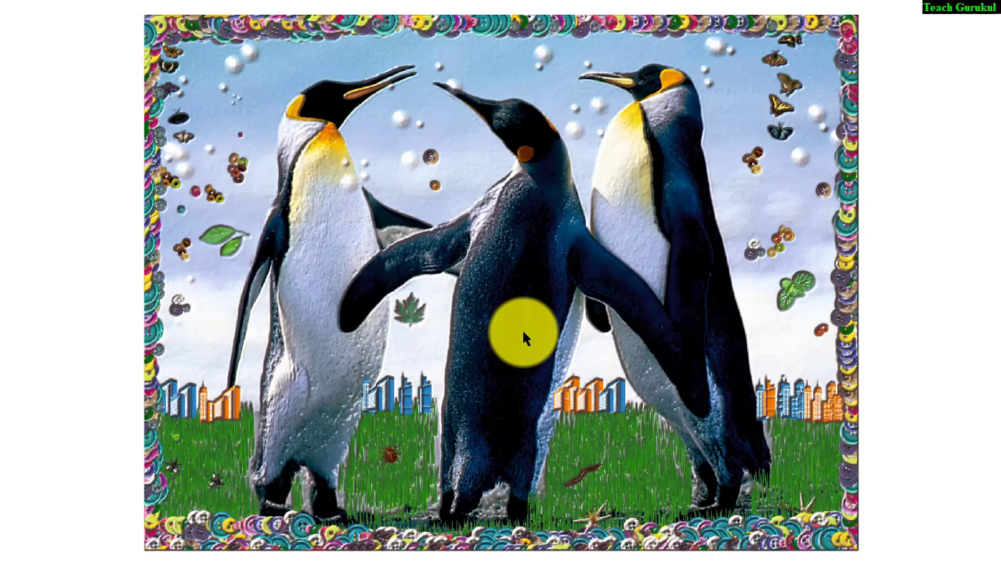